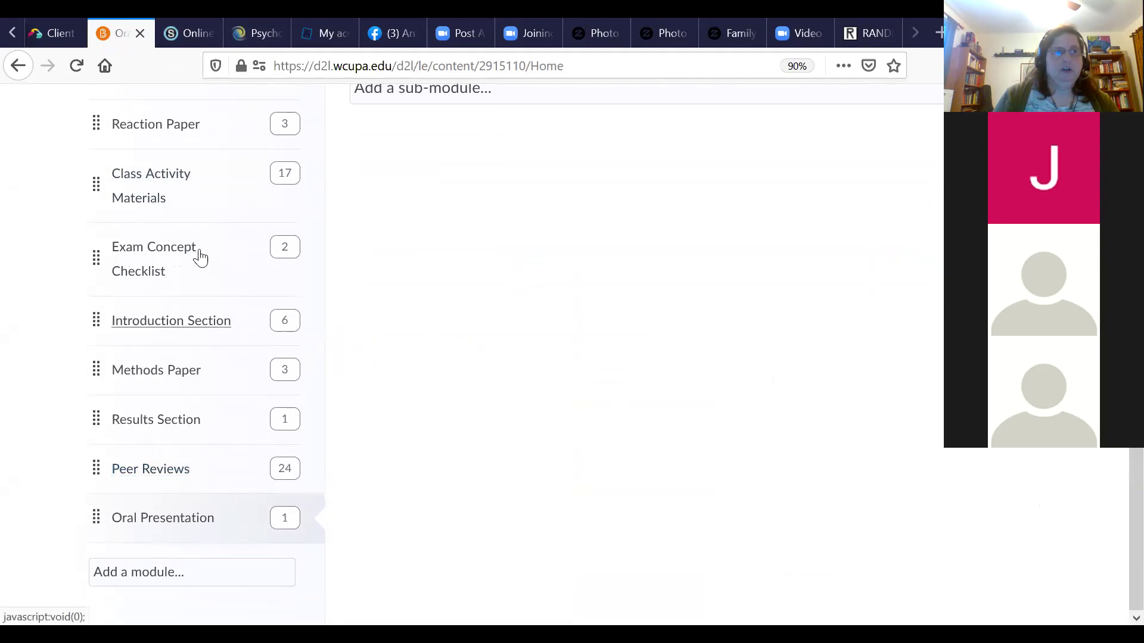
Open the Activity 11 -- SPSS sub-module under Class Activity Materials in the course contents.
{"action": "left_click", "coordinate": [181, 173]}
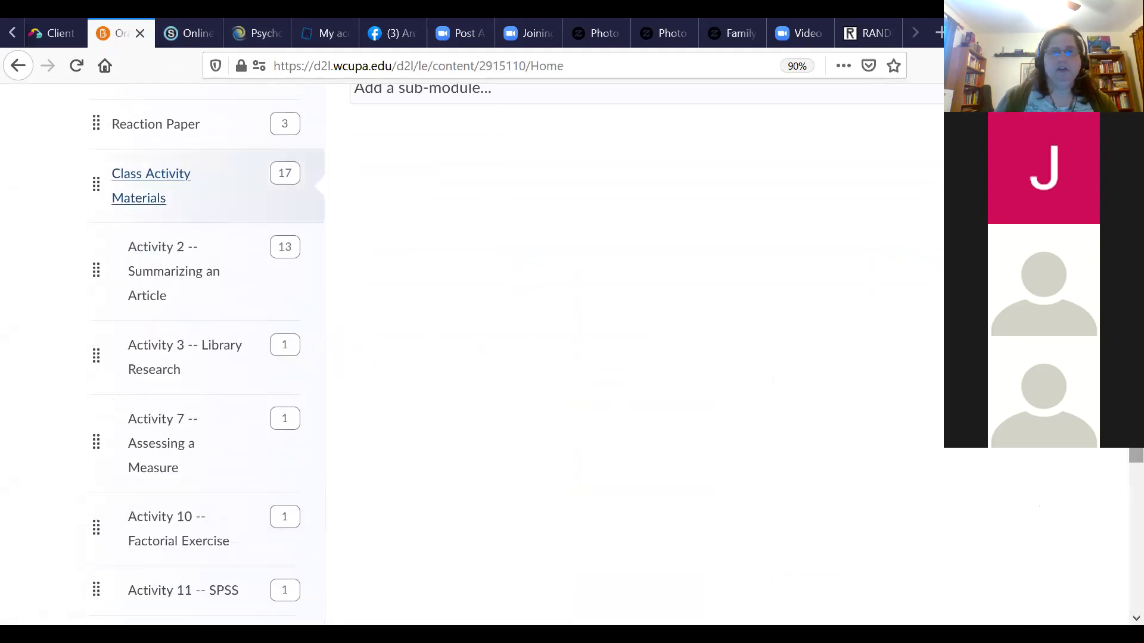
{"action": "scroll", "coordinate": [487, 287], "scroll_direction": "down", "scroll_amount": 8}
{"action": "scroll", "coordinate": [488, 286], "scroll_direction": "up", "scroll_amount": 4}
{"action": "left_click", "coordinate": [180, 327]}
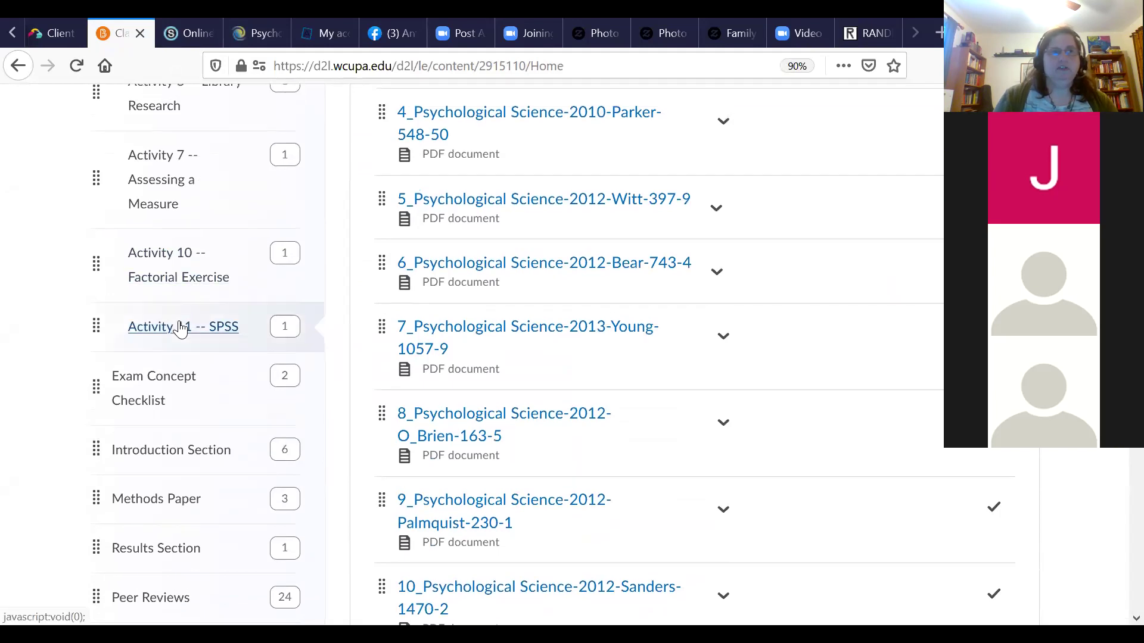
{"action": "left_click_drag", "start_coordinate": [1132, 484], "coordinate": [1132, 287]}
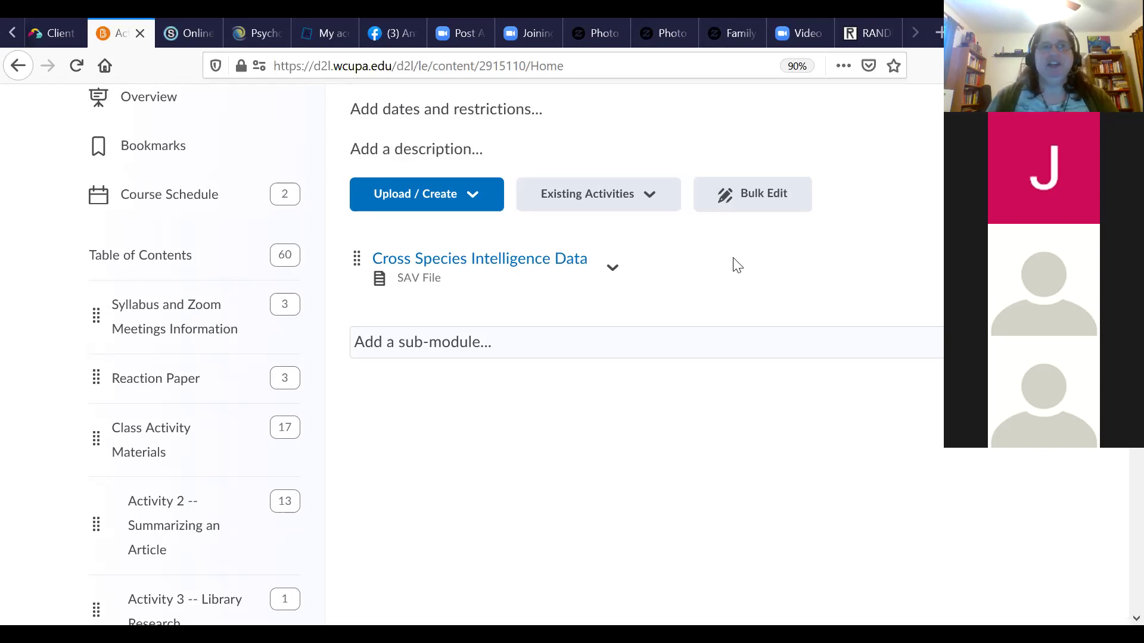
Download the Cross Species Intelligence Data file with the Save File option, and switch to SPSS Statistics.
{"action": "left_click", "coordinate": [613, 276]}
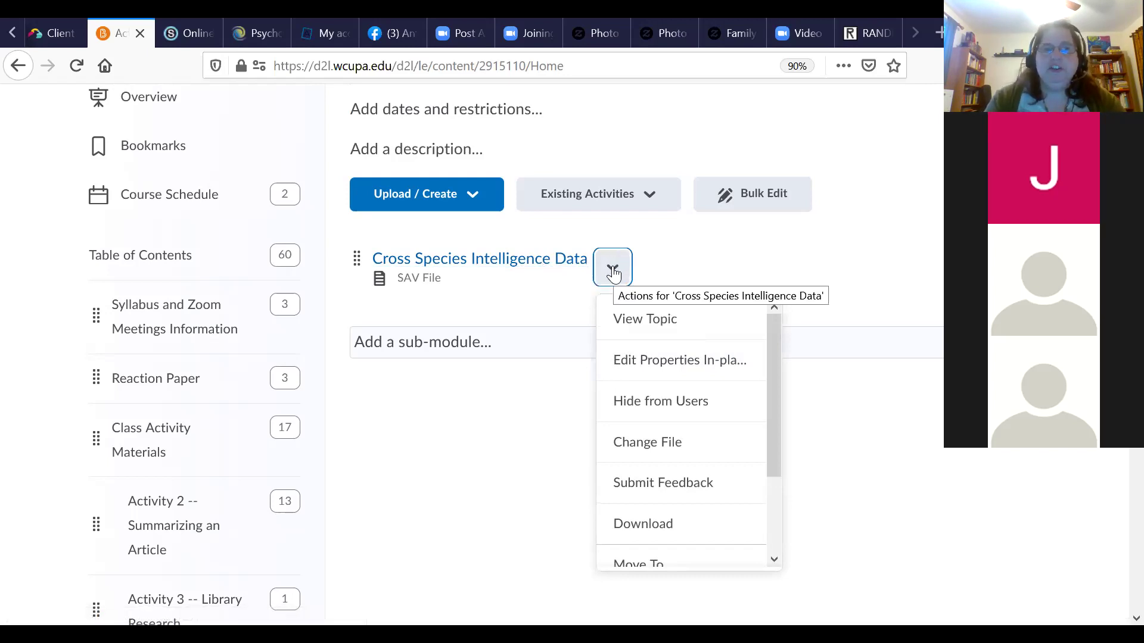
{"action": "left_click", "coordinate": [665, 536]}
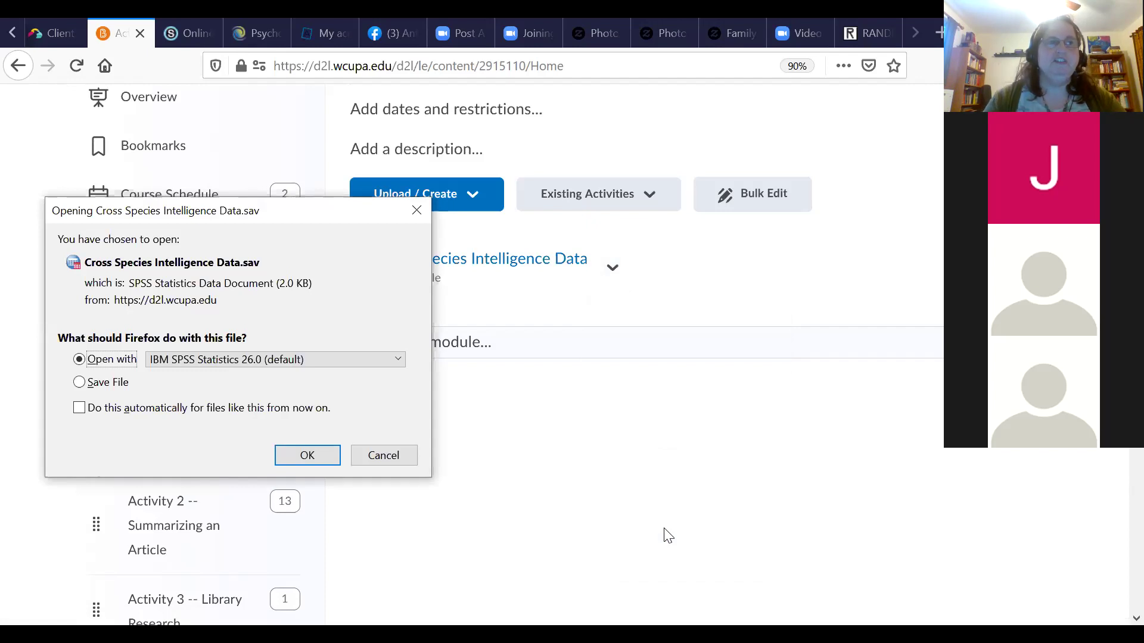
{"action": "left_click", "coordinate": [95, 383]}
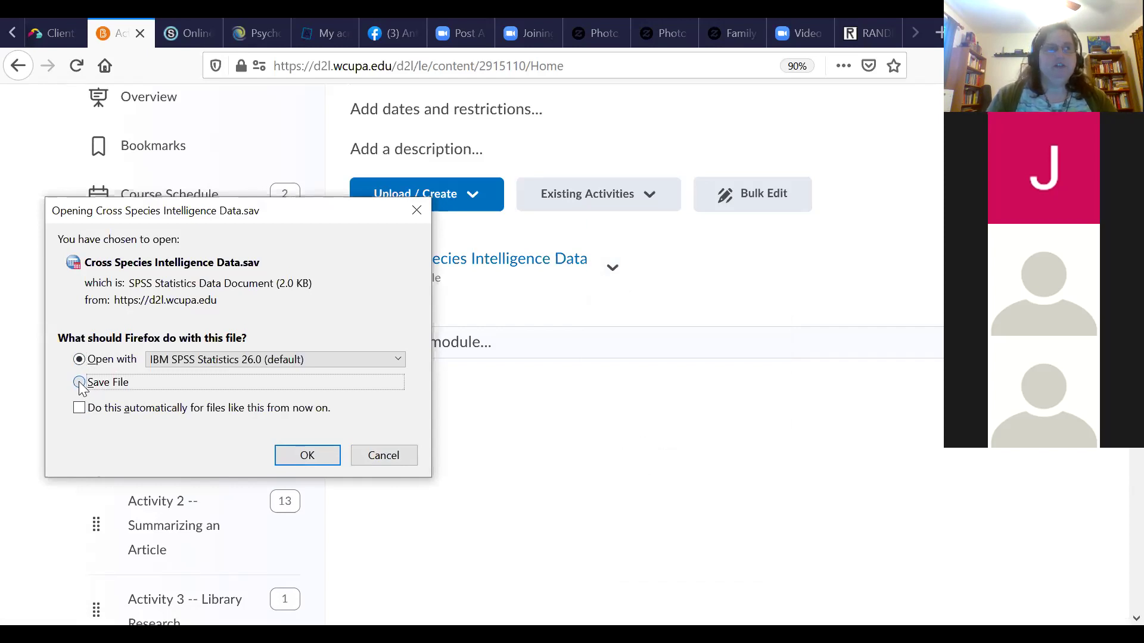
{"action": "left_click", "coordinate": [320, 454]}
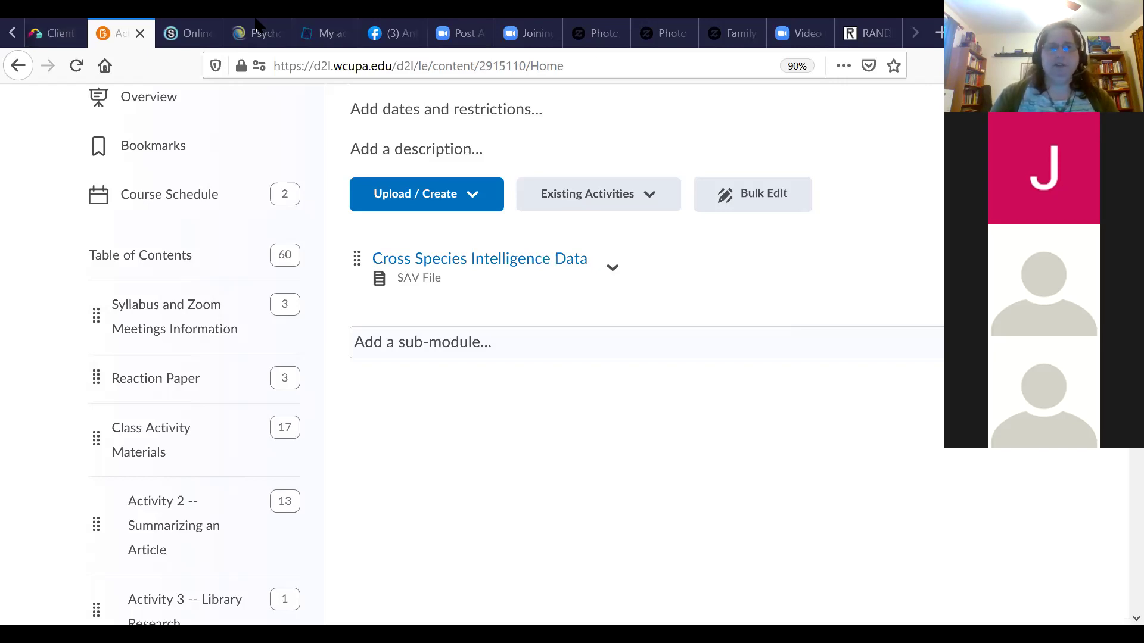
{"action": "left_click", "coordinate": [33, 25]}
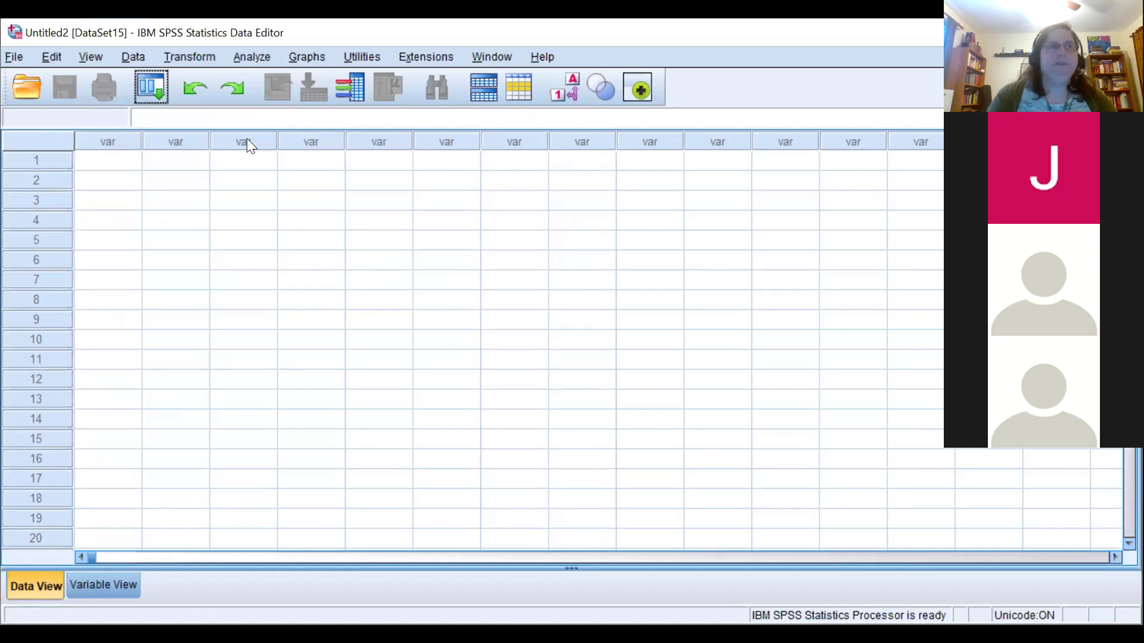
{"action": "left_click", "coordinate": [17, 60]}
{"action": "mouse_move", "coordinate": [35, 101]}
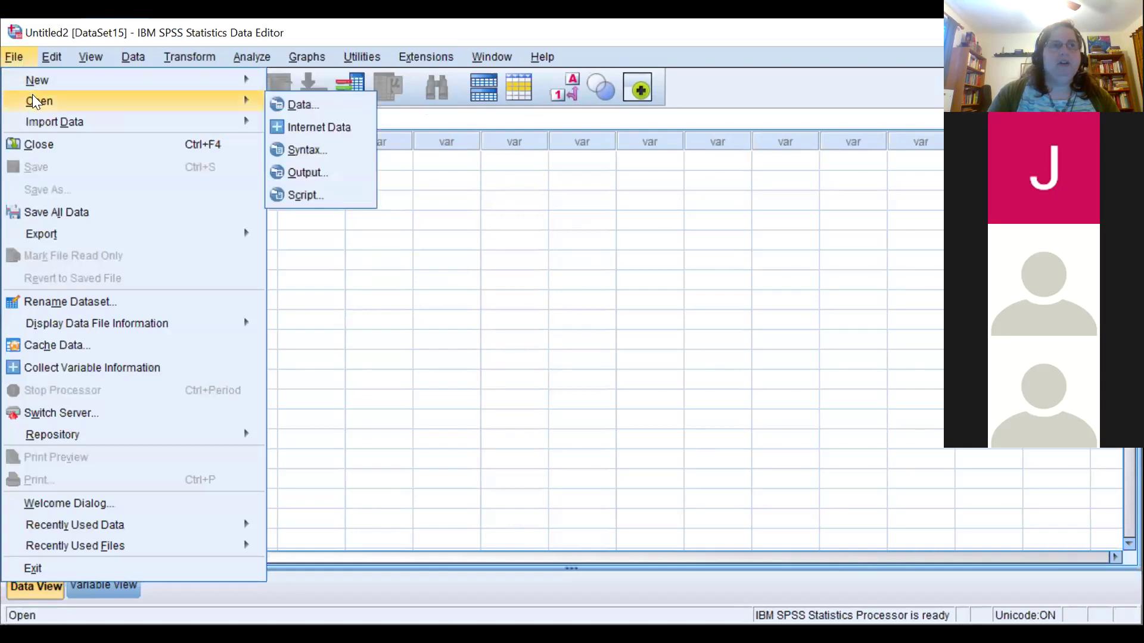
{"action": "left_click", "coordinate": [278, 110]}
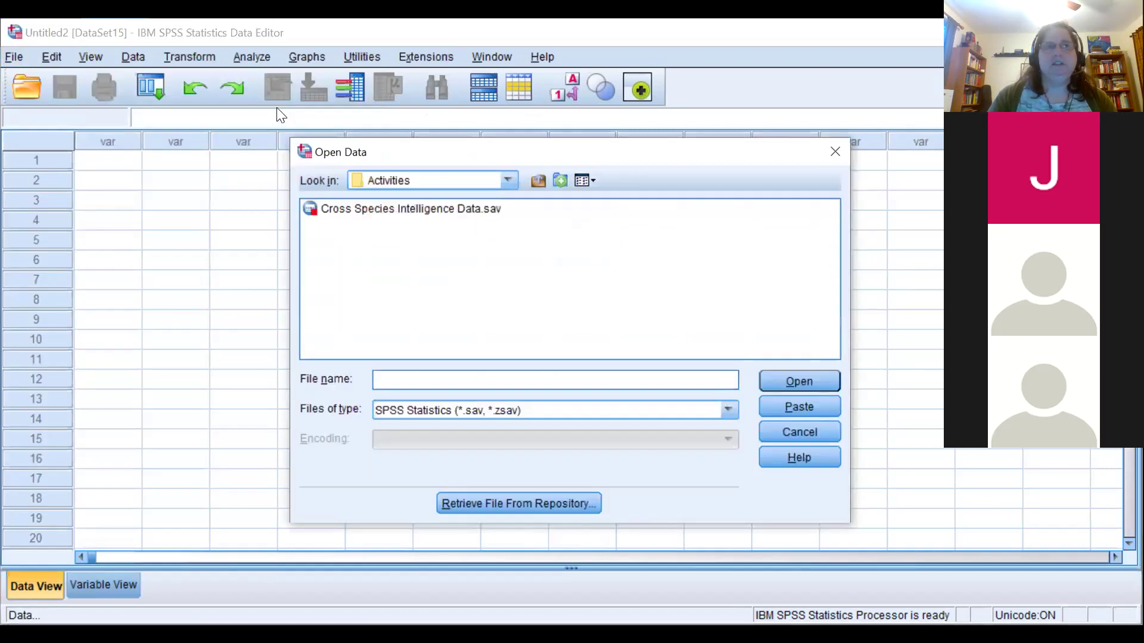
{"action": "left_click", "coordinate": [509, 180]}
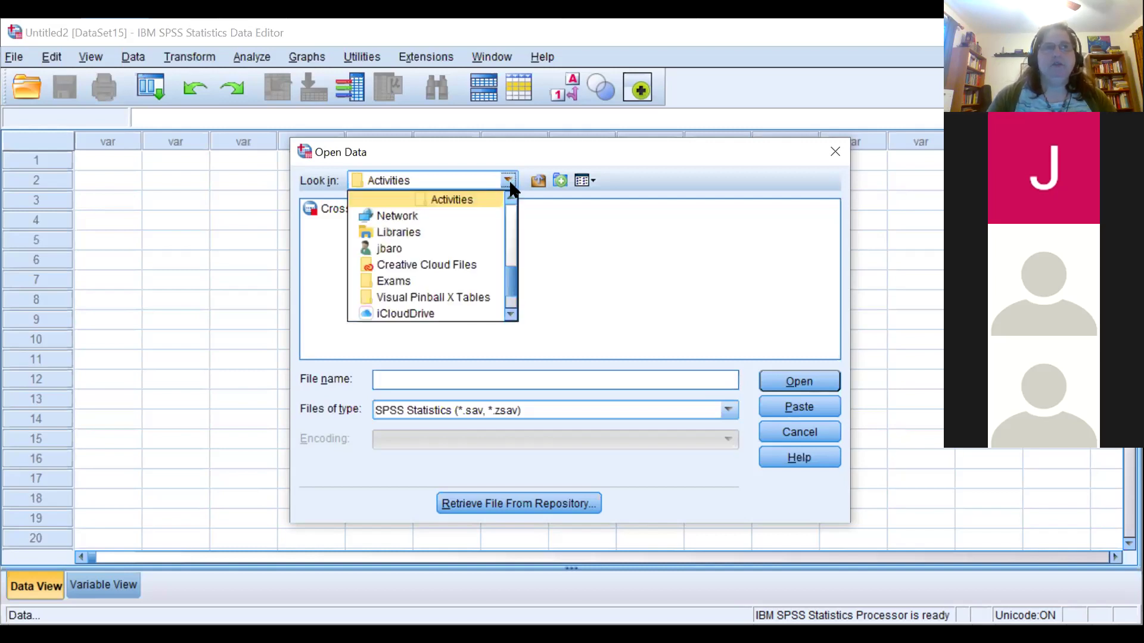
{"action": "scroll", "coordinate": [513, 196], "scroll_direction": "up", "scroll_amount": 3}
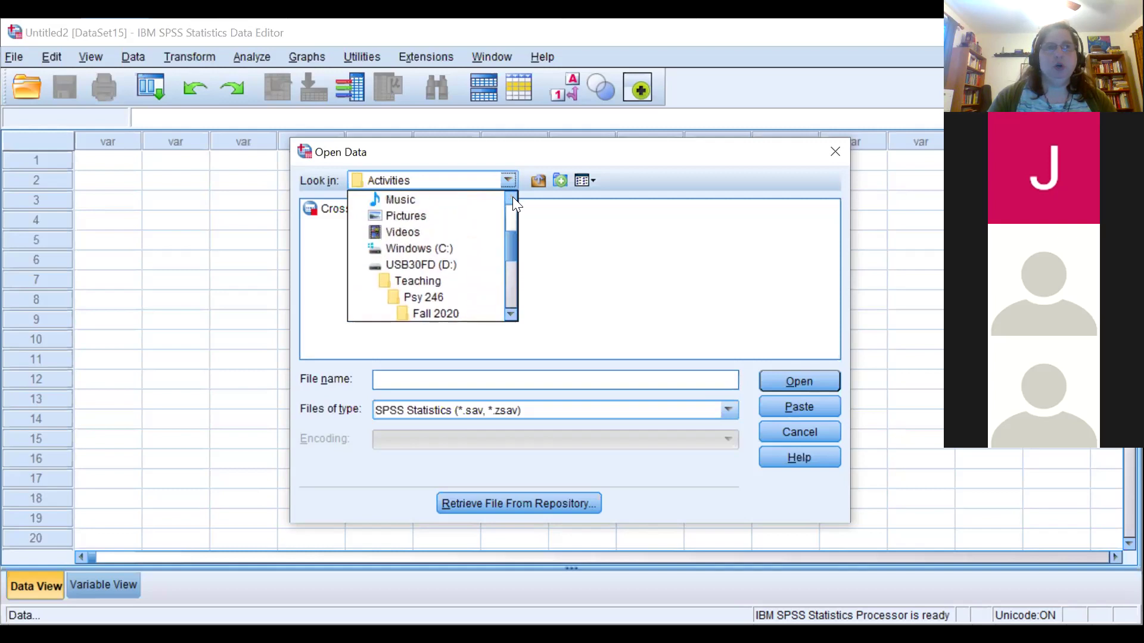
{"action": "scroll", "coordinate": [512, 197], "scroll_direction": "up", "scroll_amount": 2}
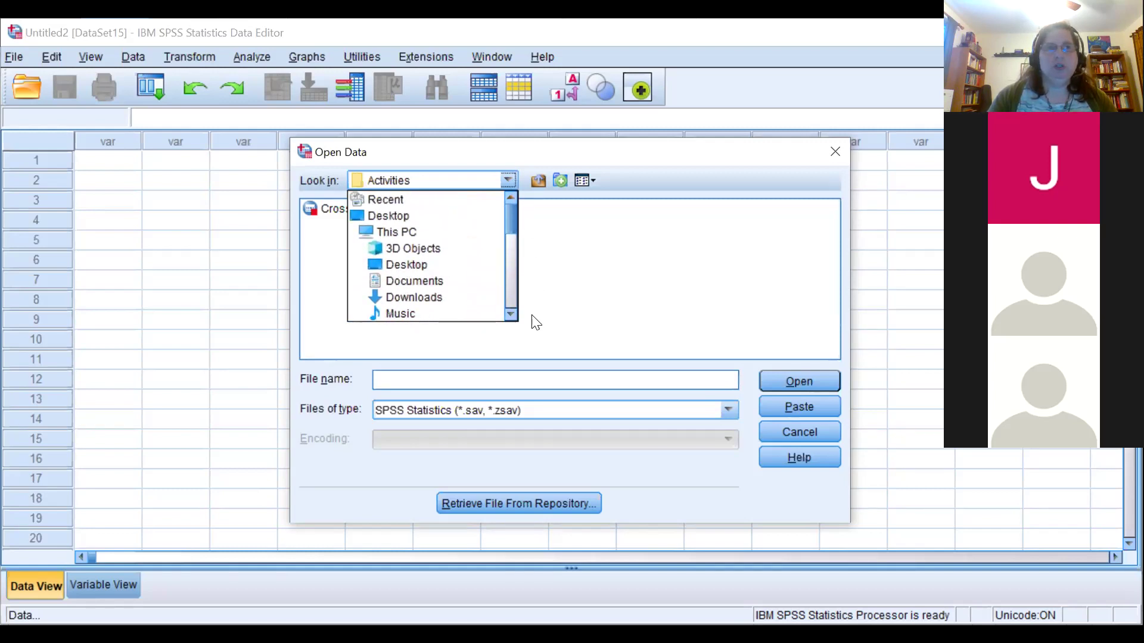
{"action": "left_click", "coordinate": [511, 315]}
{"action": "left_click", "coordinate": [511, 315]}
{"action": "left_click", "coordinate": [510, 314]}
{"action": "left_click", "coordinate": [510, 315]}
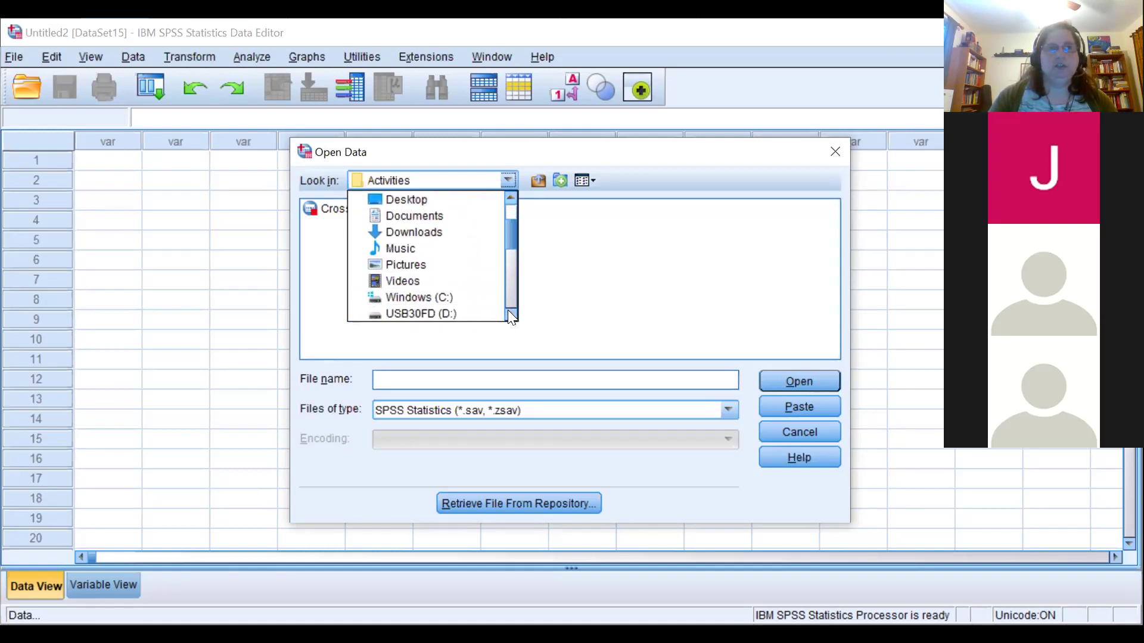
{"action": "left_click", "coordinate": [476, 297]}
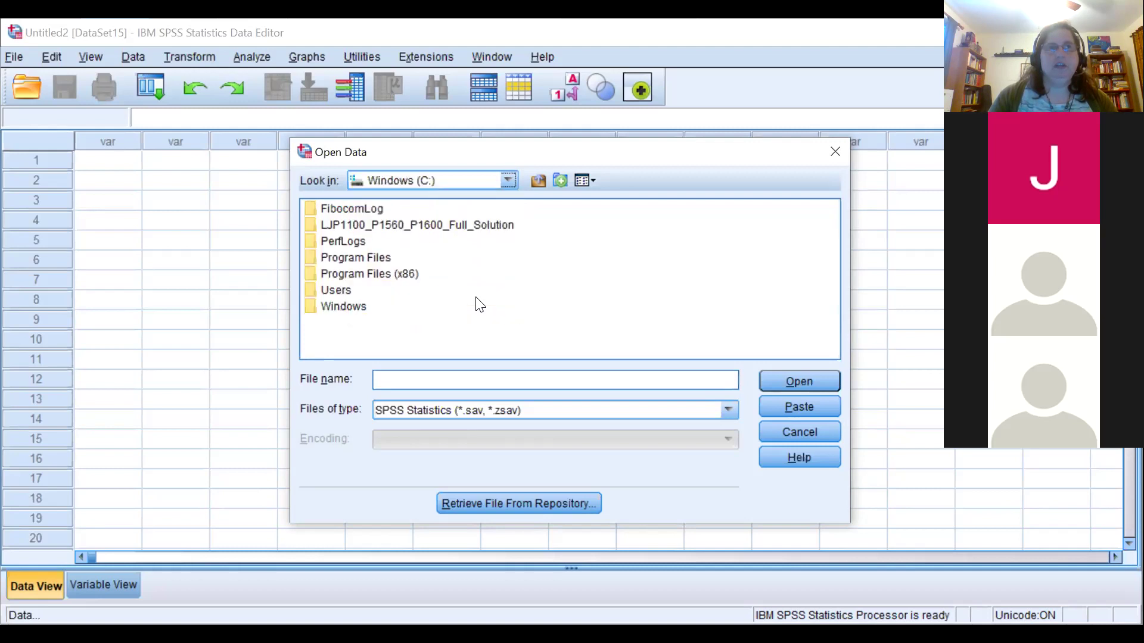
{"action": "double_click", "coordinate": [327, 289]}
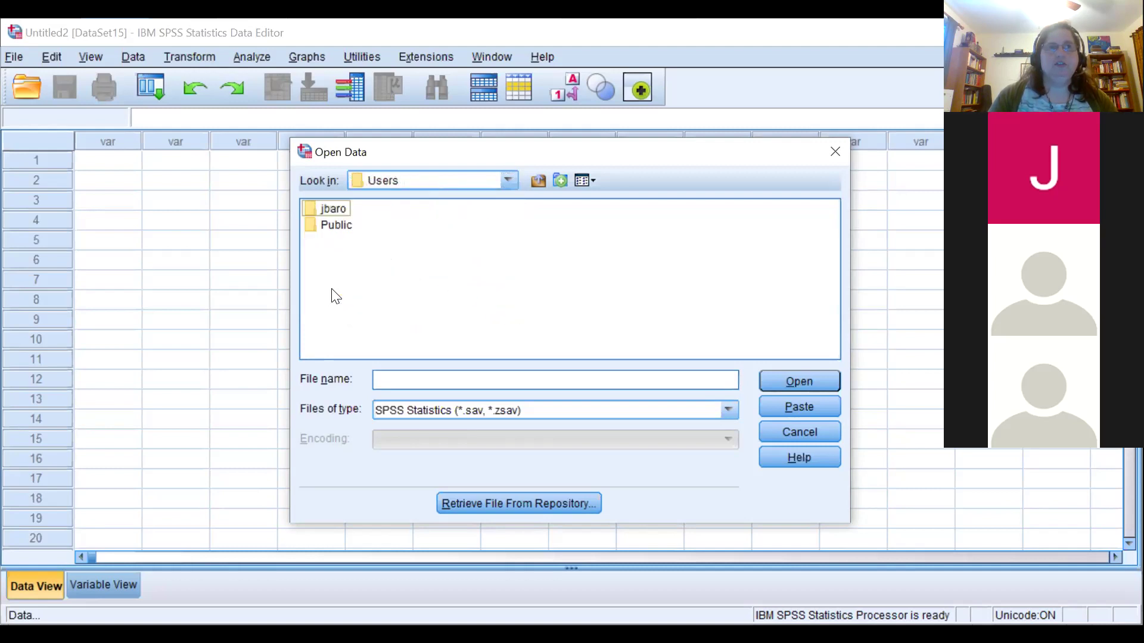
{"action": "double_click", "coordinate": [331, 208]}
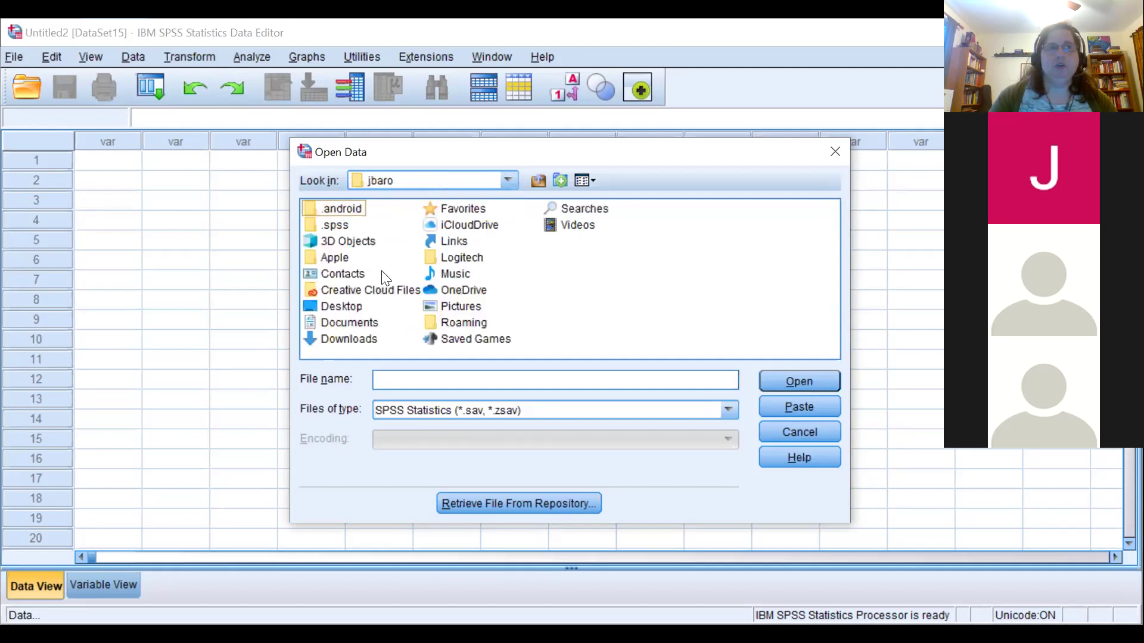
{"action": "left_click", "coordinate": [343, 341]}
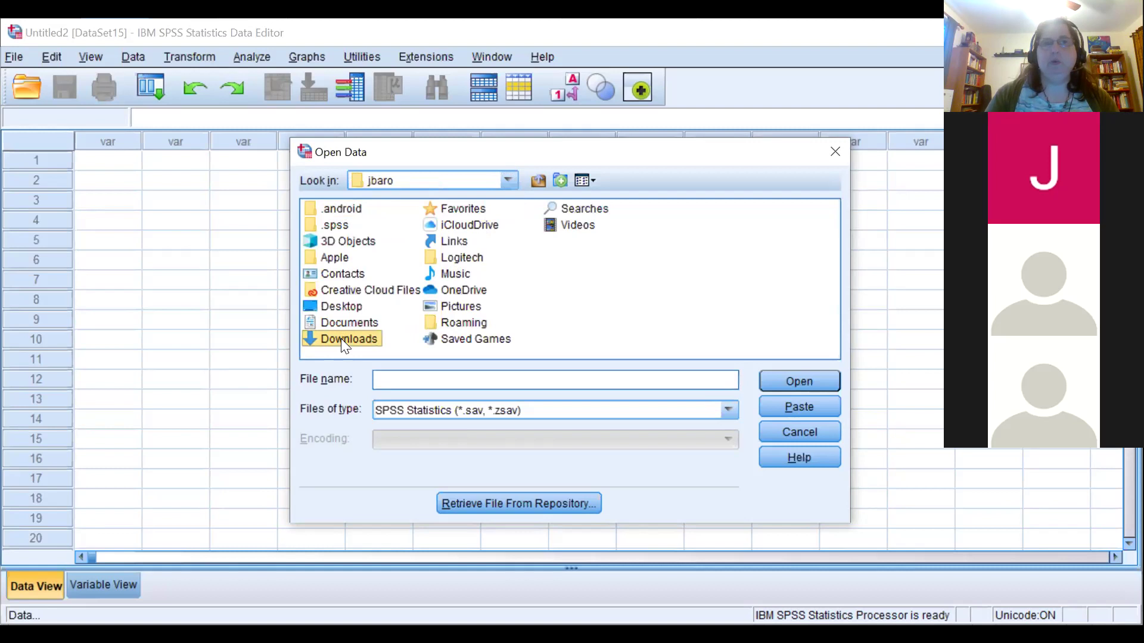
{"action": "left_click", "coordinate": [801, 430]}
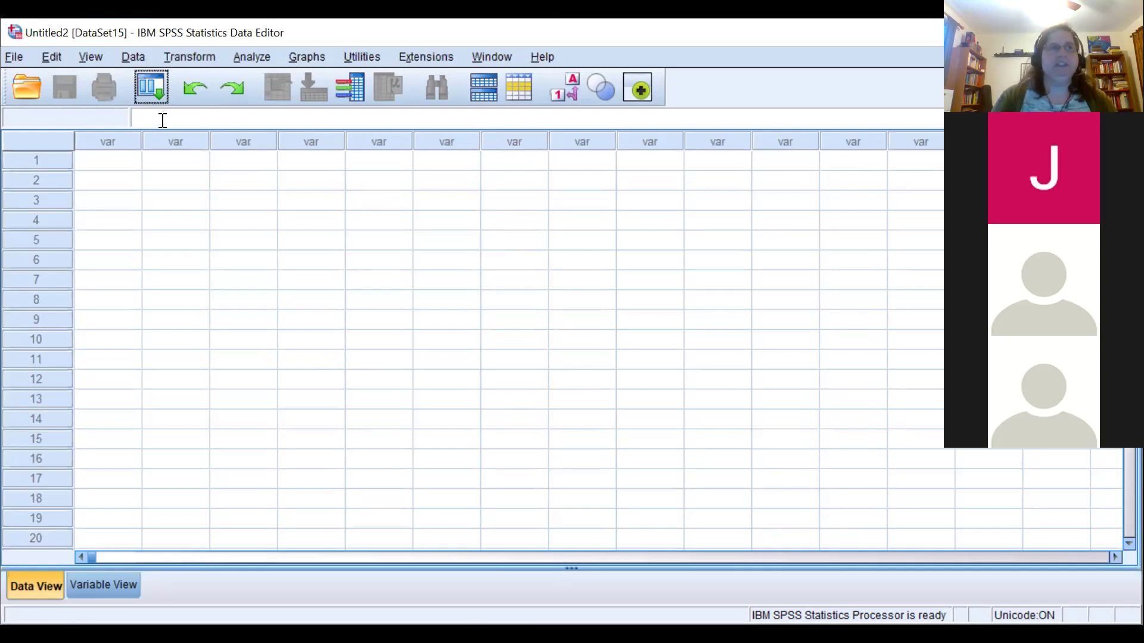
Open the recently used data file Cross Species Intelligence Data.sav, reverting to its saved version.
{"action": "left_click", "coordinate": [14, 56]}
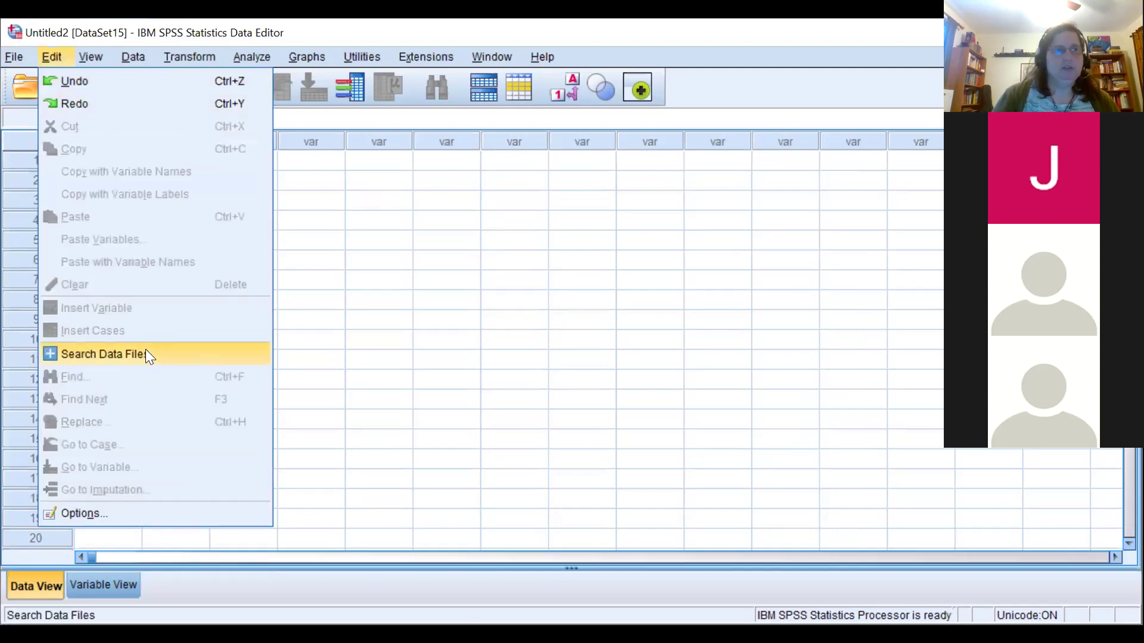
{"action": "mouse_move", "coordinate": [15, 55]}
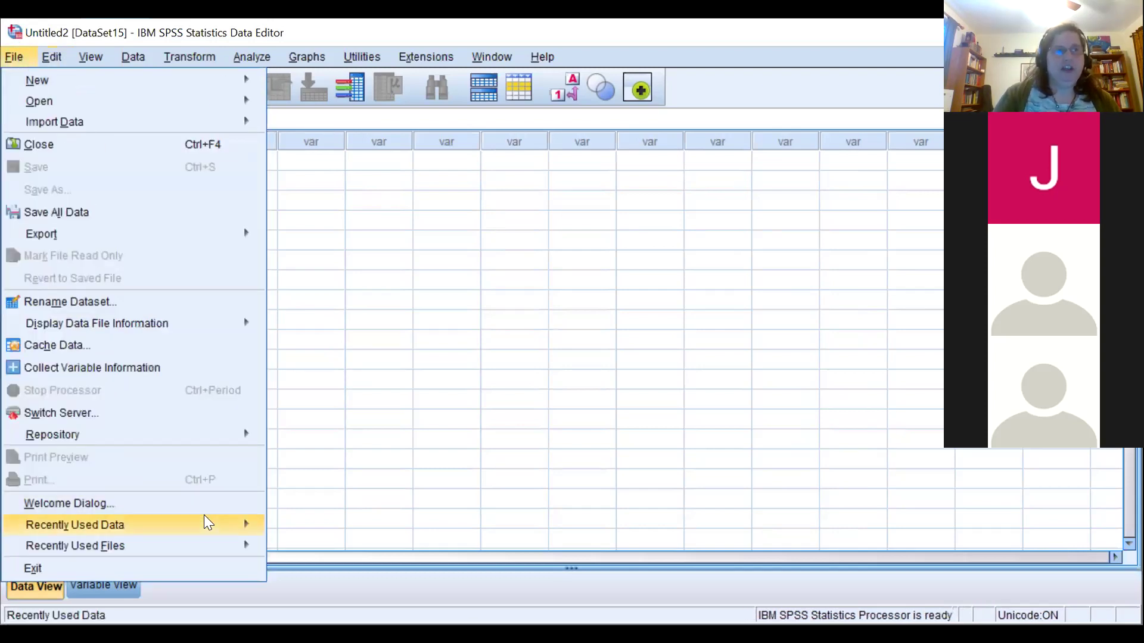
{"action": "mouse_move", "coordinate": [250, 524]}
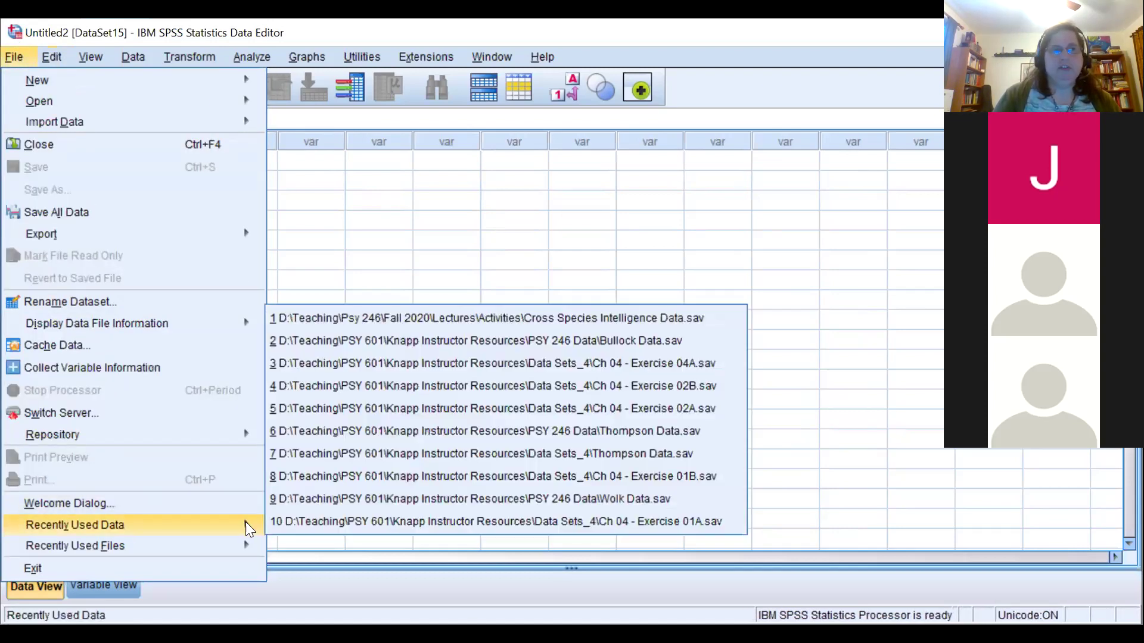
{"action": "left_click", "coordinate": [455, 318]}
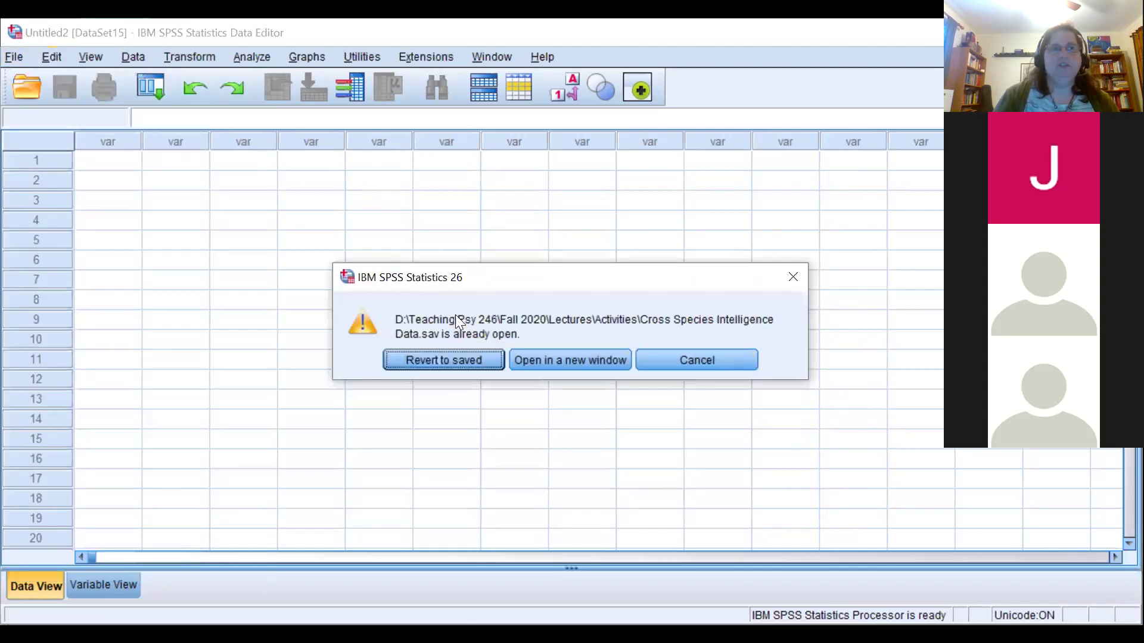
{"action": "left_click", "coordinate": [468, 363]}
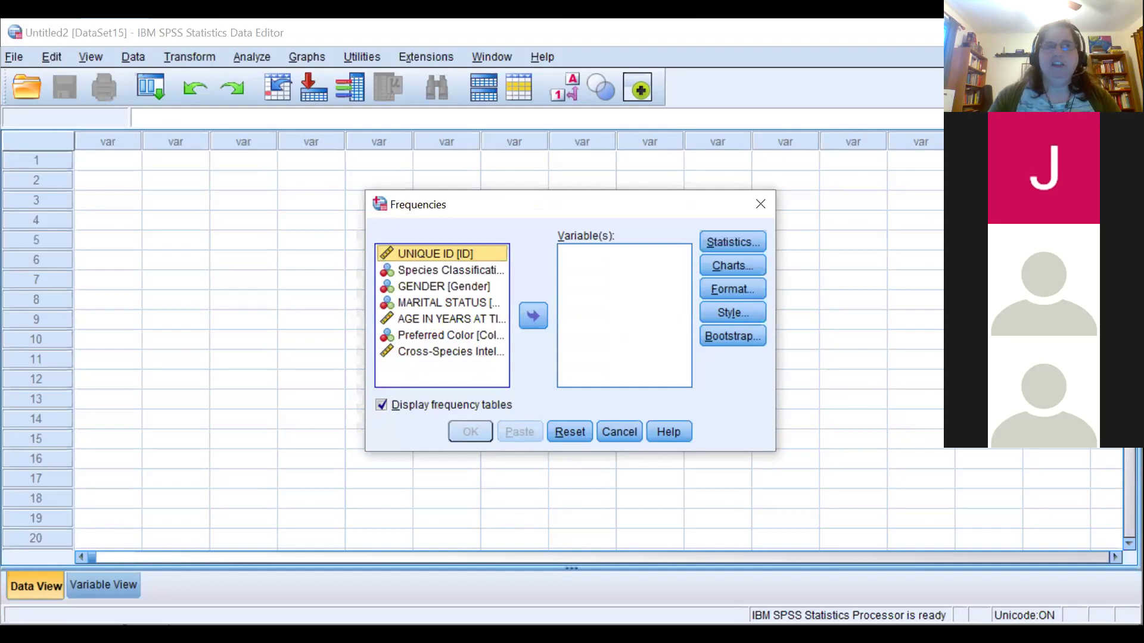
Add Species Classification, Gender, Marital Status and Preferred Color to the variables of the Frequencies analysis.
{"action": "left_click", "coordinate": [442, 271]}
{"action": "left_click", "coordinate": [532, 315]}
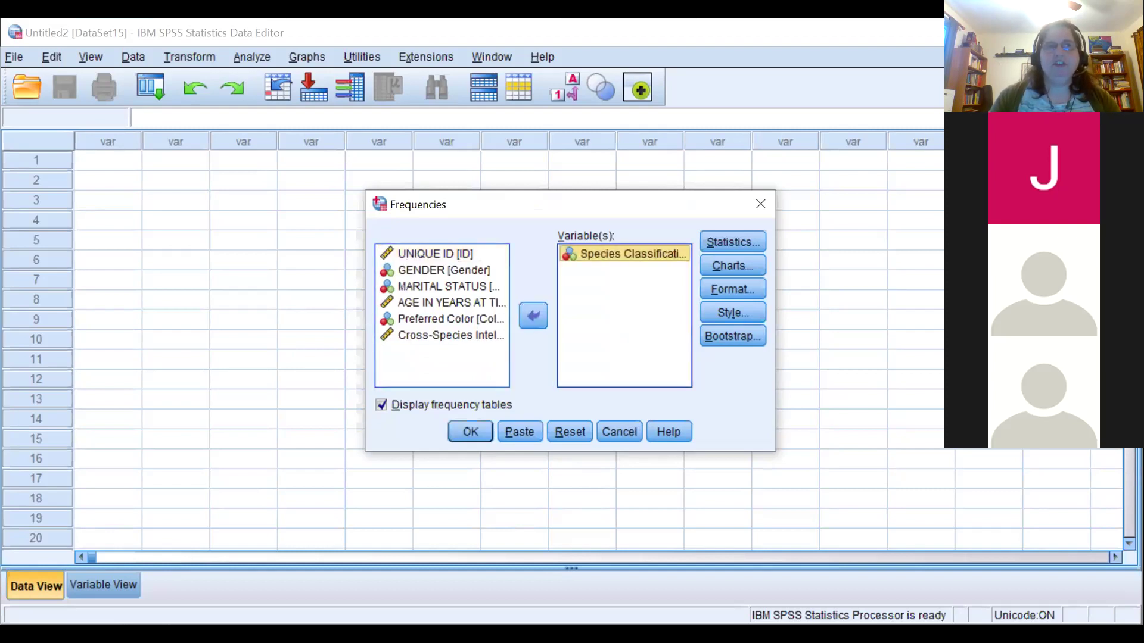
{"action": "left_click", "coordinate": [444, 270]}
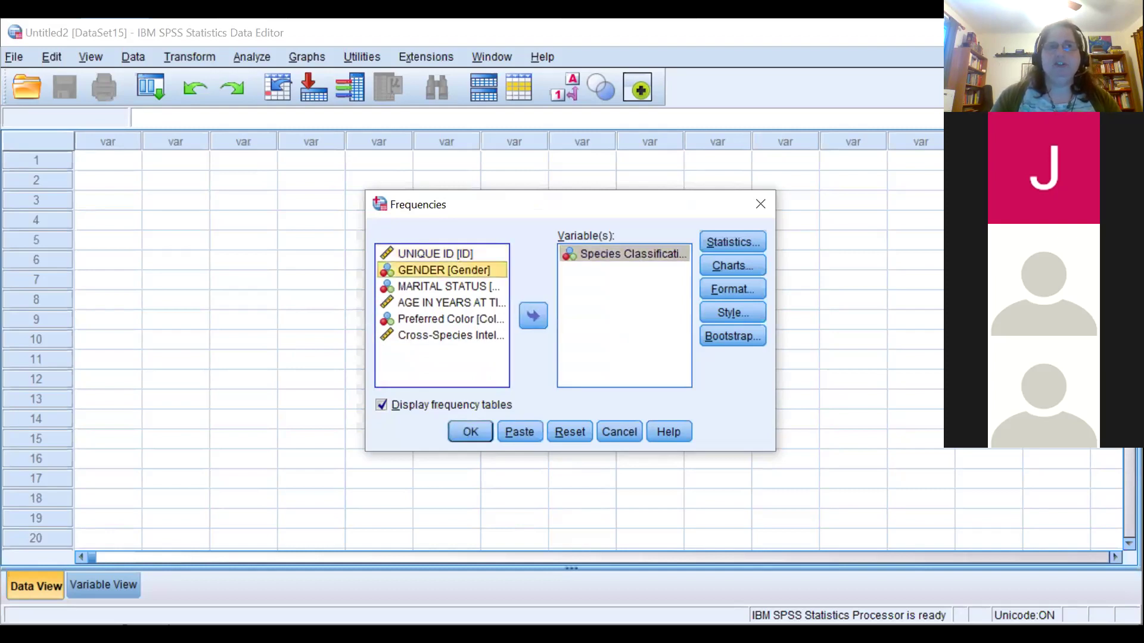
{"action": "left_click", "coordinate": [532, 315]}
{"action": "left_click", "coordinate": [443, 271]}
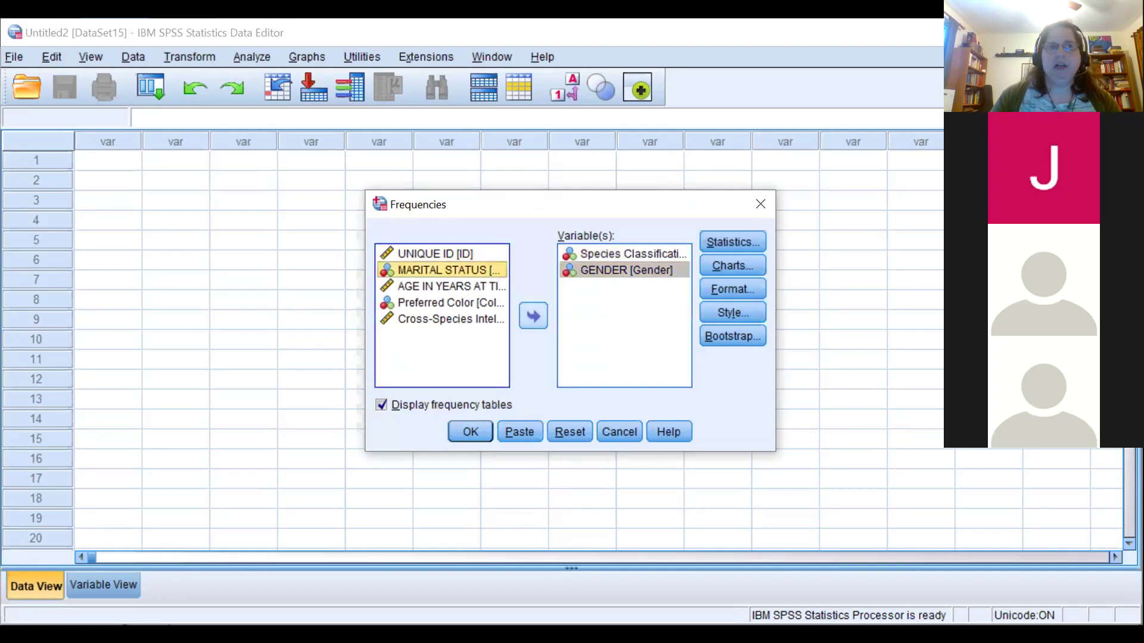
{"action": "left_click", "coordinate": [532, 316]}
{"action": "left_click", "coordinate": [443, 286]}
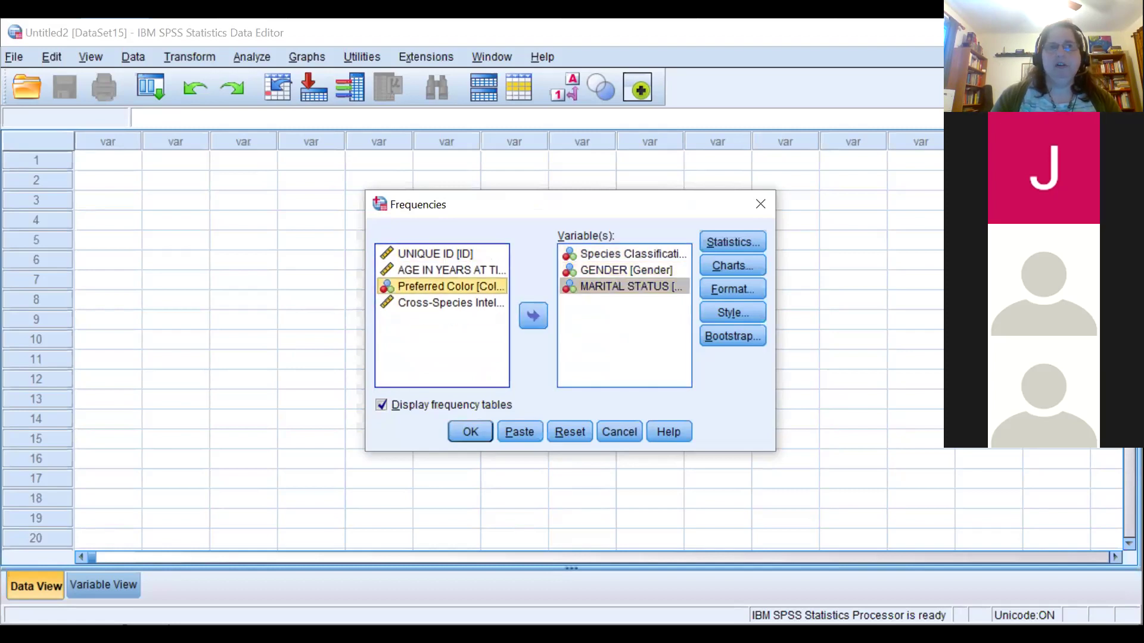
{"action": "left_click", "coordinate": [532, 315]}
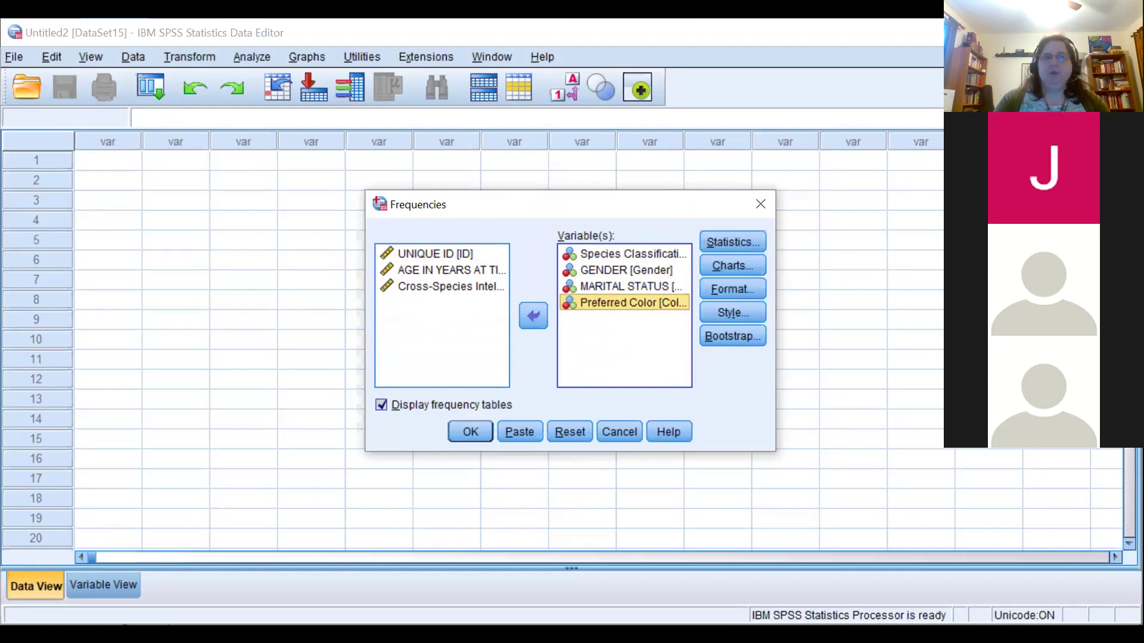
Run the Frequencies analysis with no additional statistics selected, and review the resulting frequency tables in the output viewer.
{"action": "left_click", "coordinate": [733, 242]}
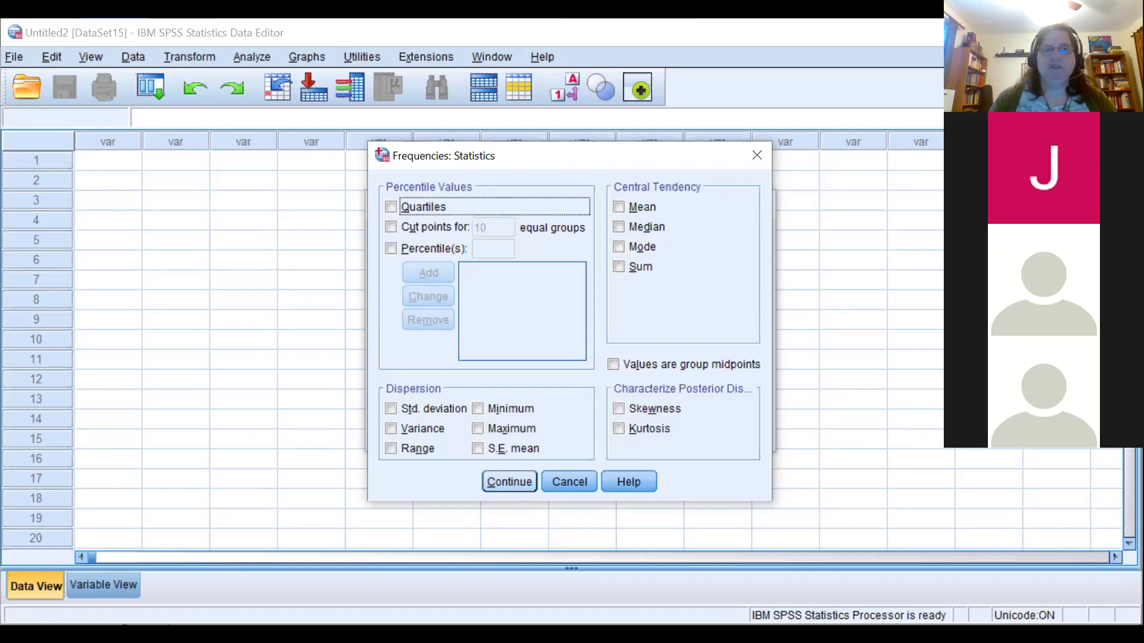
{"action": "key", "text": "Return"}
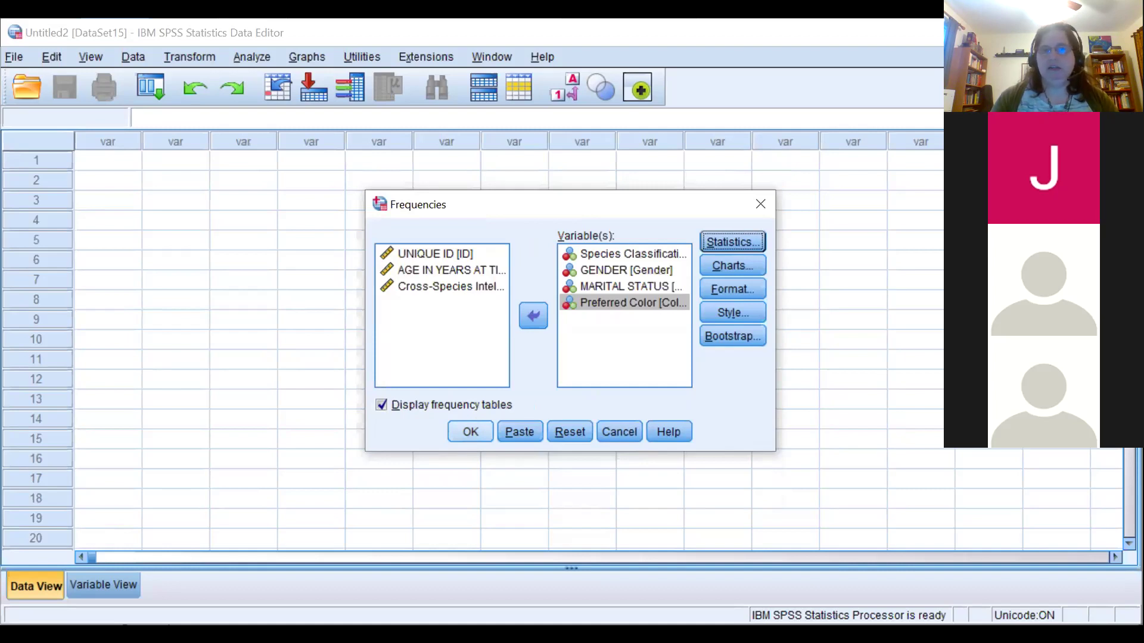
{"action": "left_click", "coordinate": [471, 432]}
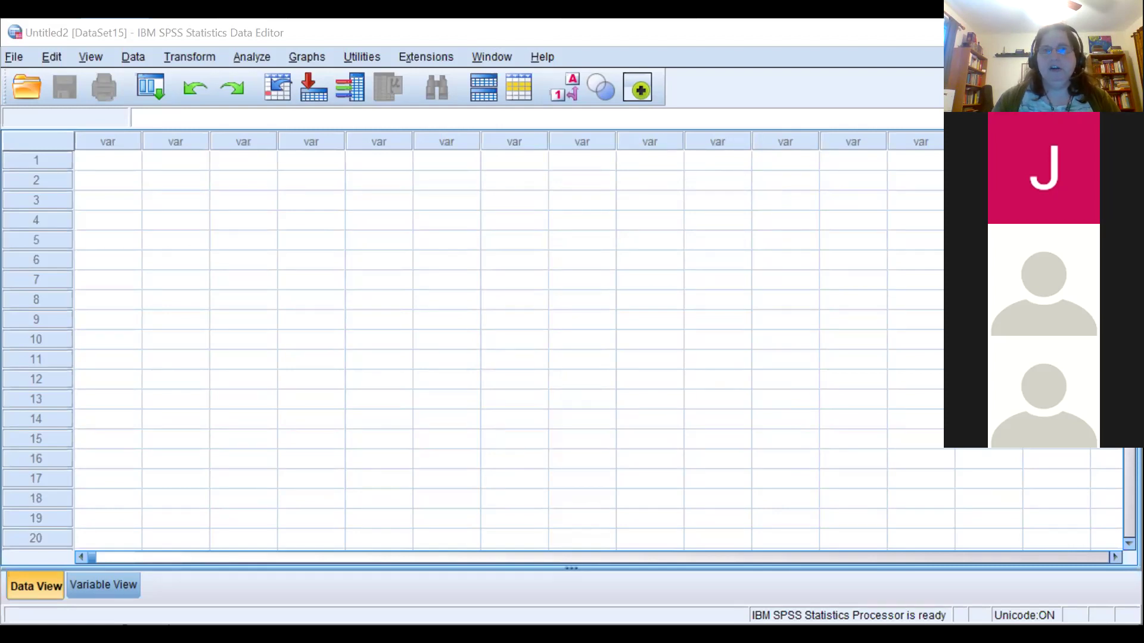
{"action": "key", "text": "alt+Tab"}
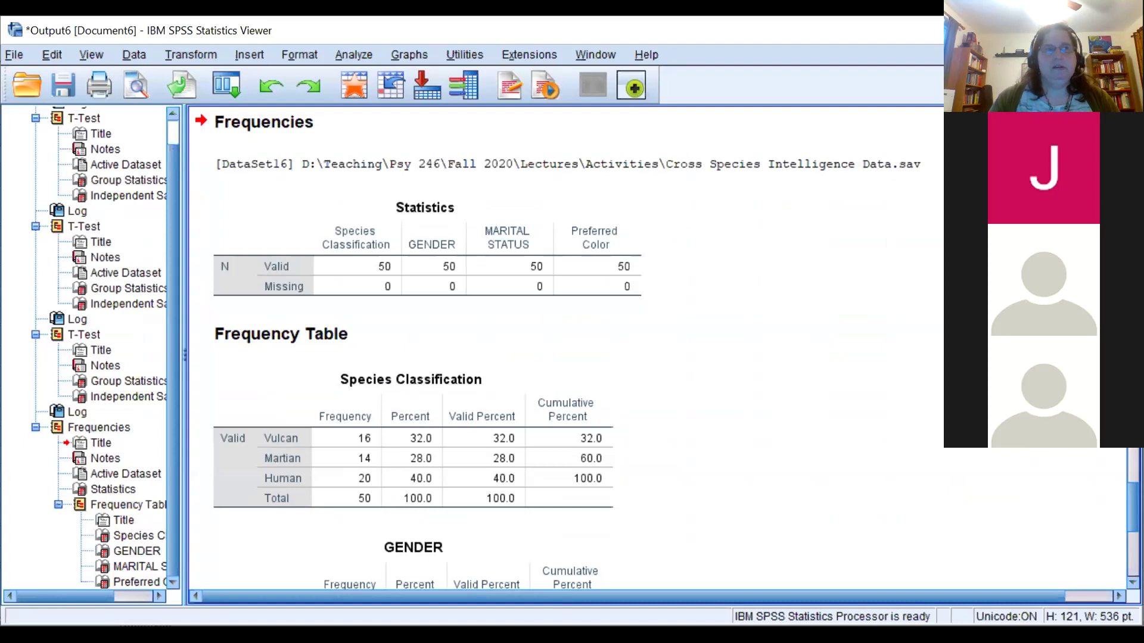
{"action": "scroll", "coordinate": [666, 350], "scroll_direction": "down", "scroll_amount": 1}
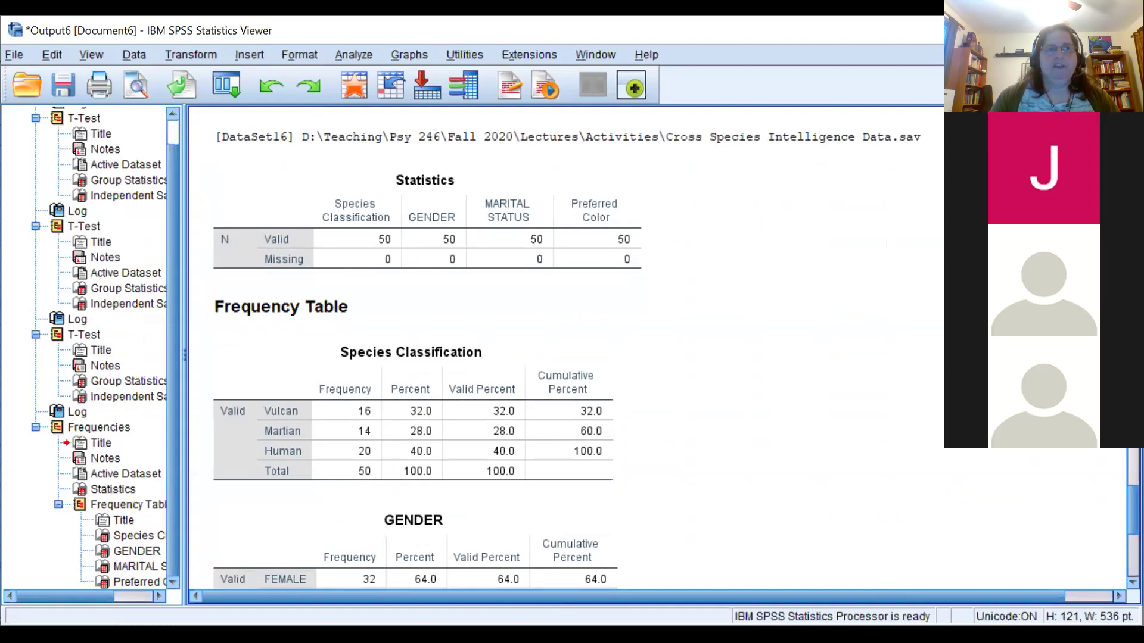
{"action": "scroll", "coordinate": [666, 351], "scroll_direction": "down", "scroll_amount": 6}
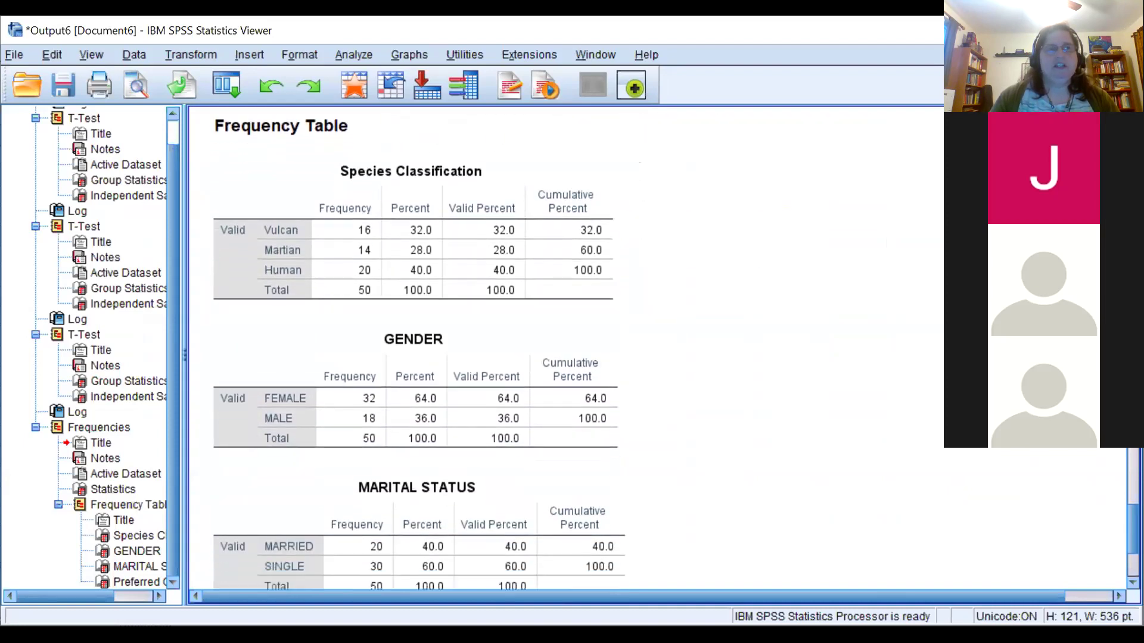
Examine the frequency tables for species classification, gender, marital status and preferred color in the output.
{"action": "left_click", "coordinate": [357, 203]}
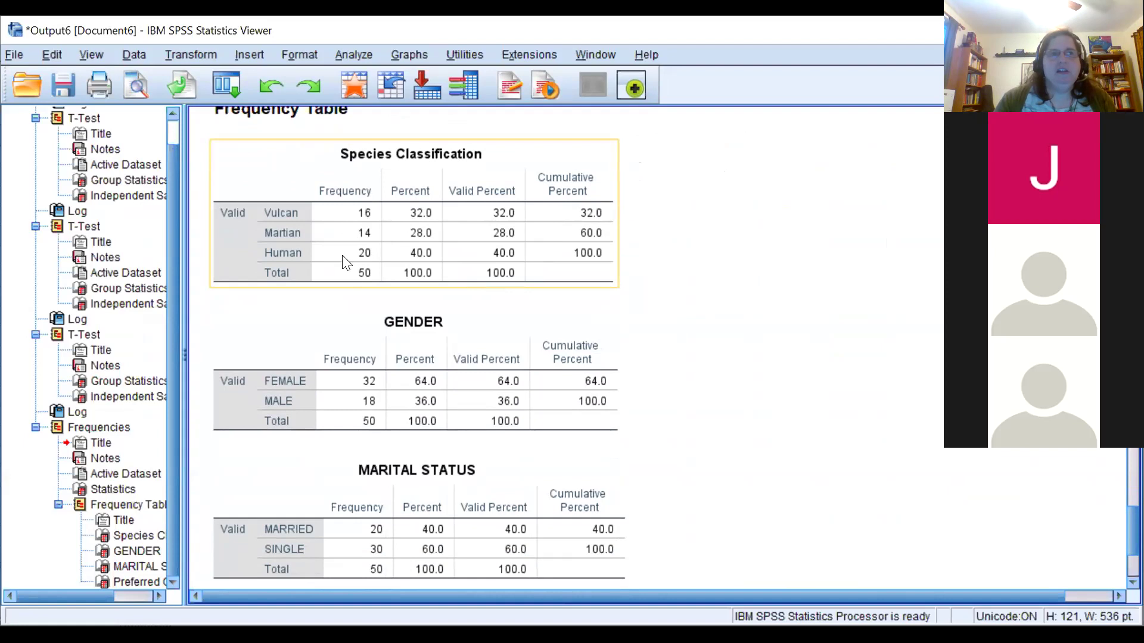
{"action": "left_click", "coordinate": [921, 144]}
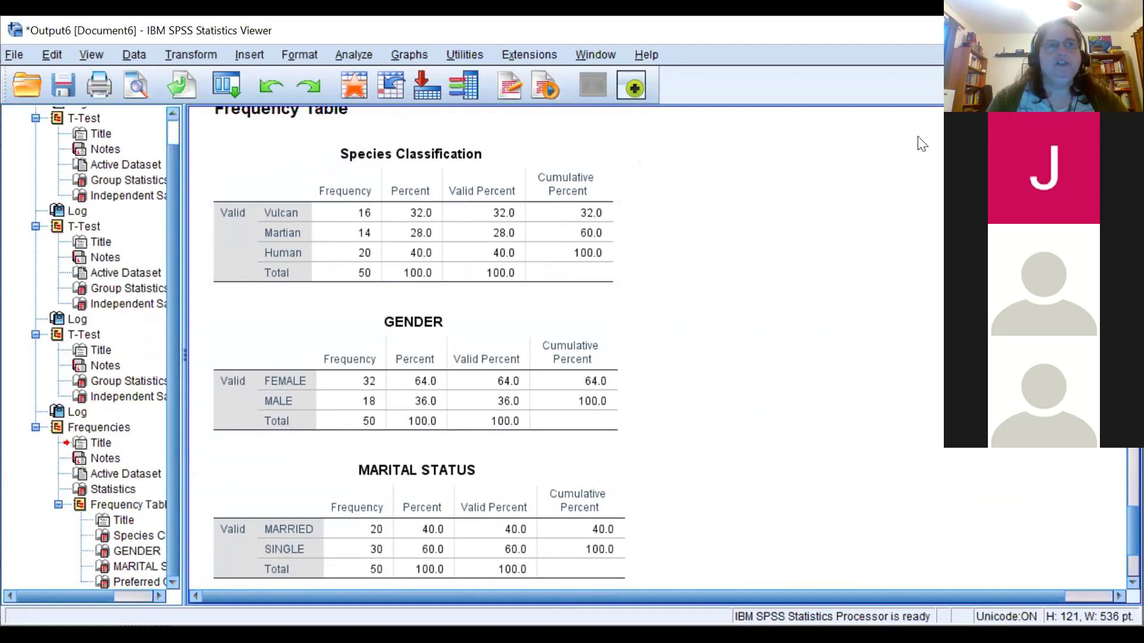
{"action": "left_click", "coordinate": [580, 278]}
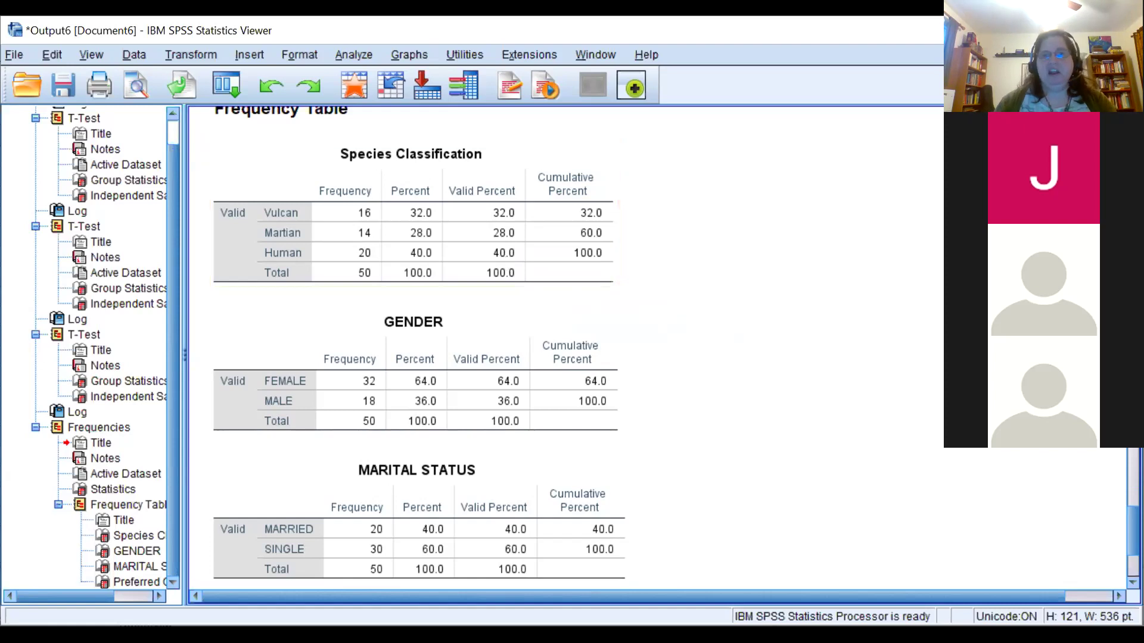
{"action": "scroll", "coordinate": [664, 348], "scroll_direction": "down", "scroll_amount": 3}
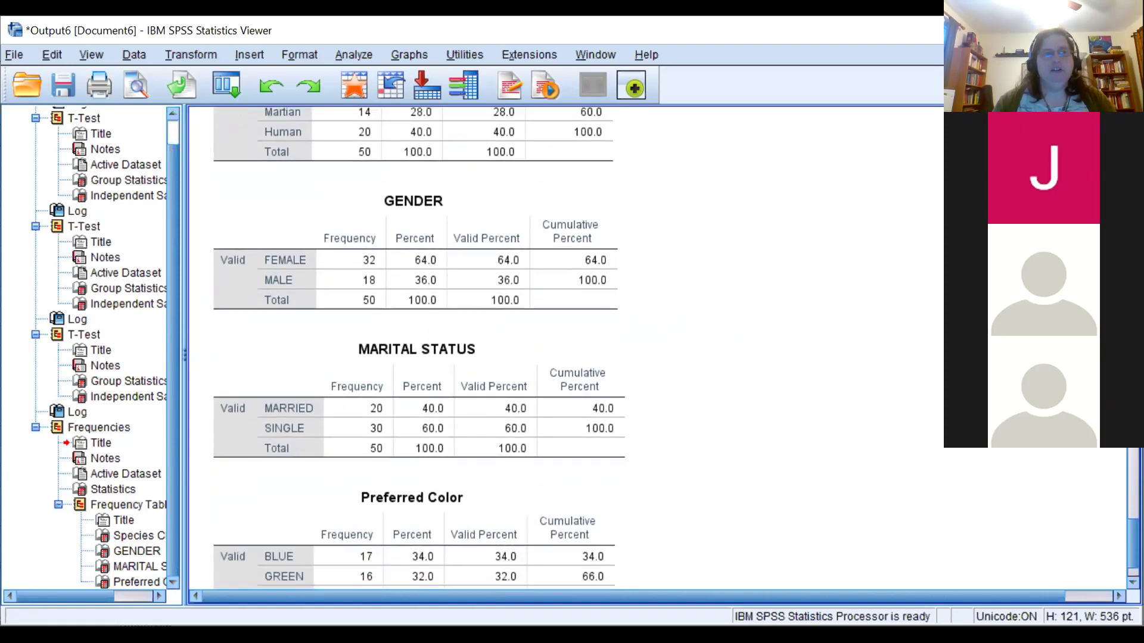
{"action": "scroll", "coordinate": [664, 349], "scroll_direction": "down", "scroll_amount": 2}
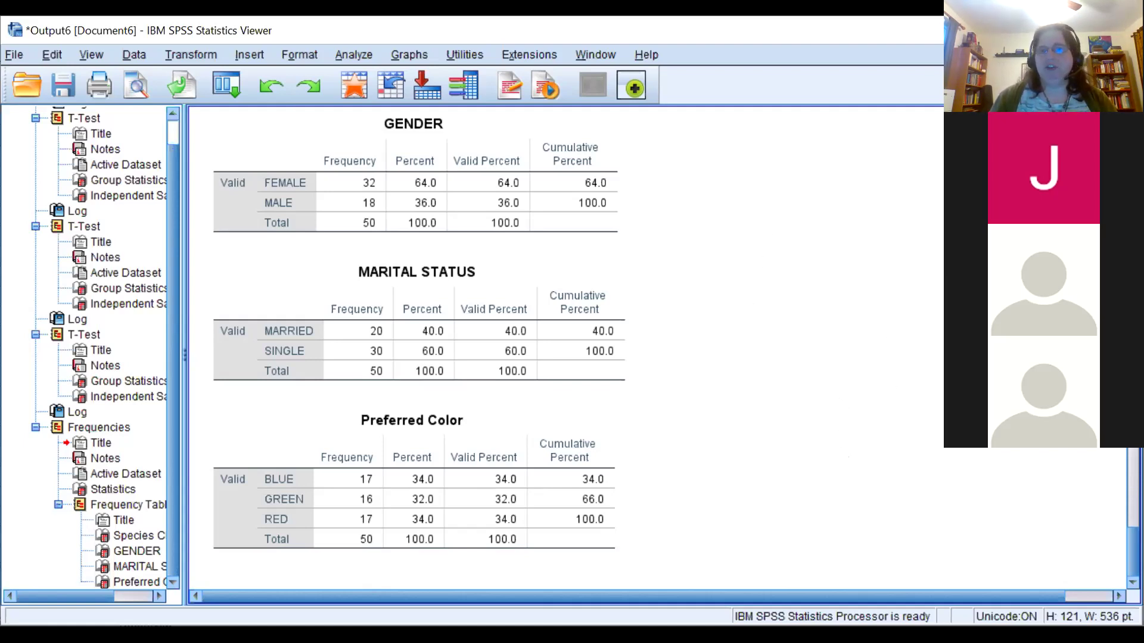
{"action": "scroll", "coordinate": [560, 349], "scroll_direction": "up", "scroll_amount": 15}
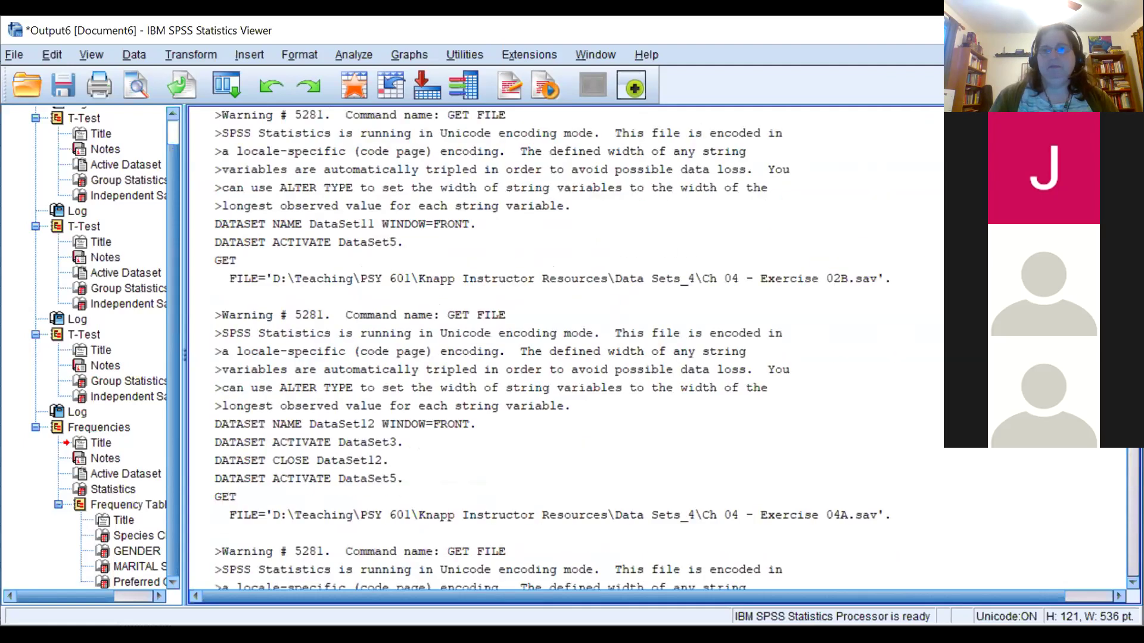
{"action": "scroll", "coordinate": [560, 348], "scroll_direction": "down", "scroll_amount": 15}
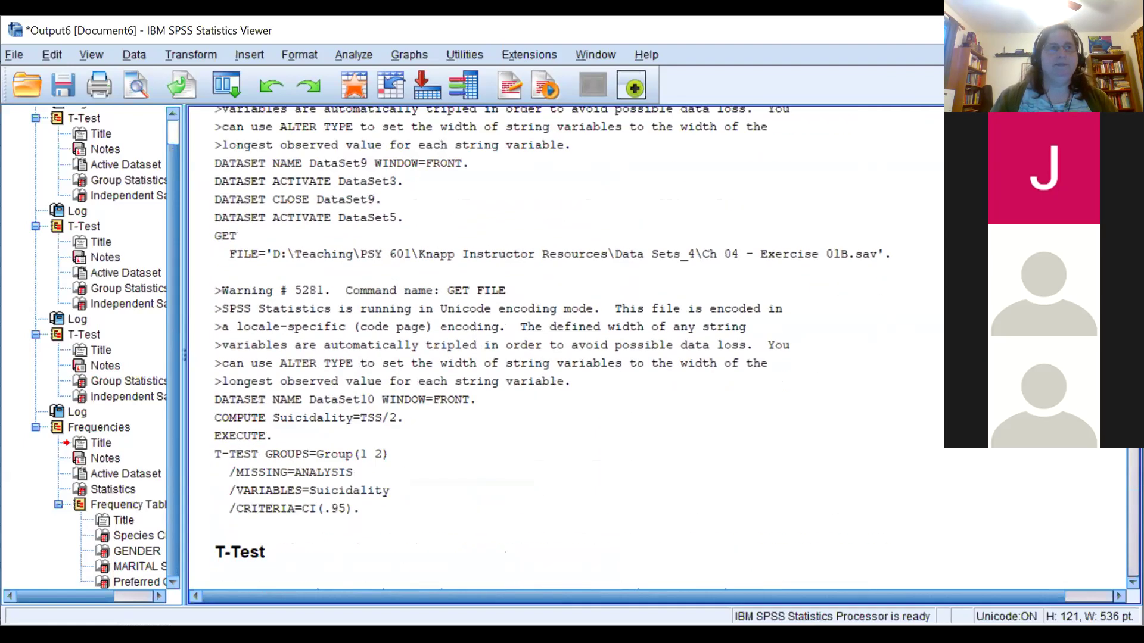
{"action": "scroll", "coordinate": [560, 348], "scroll_direction": "down", "scroll_amount": 1}
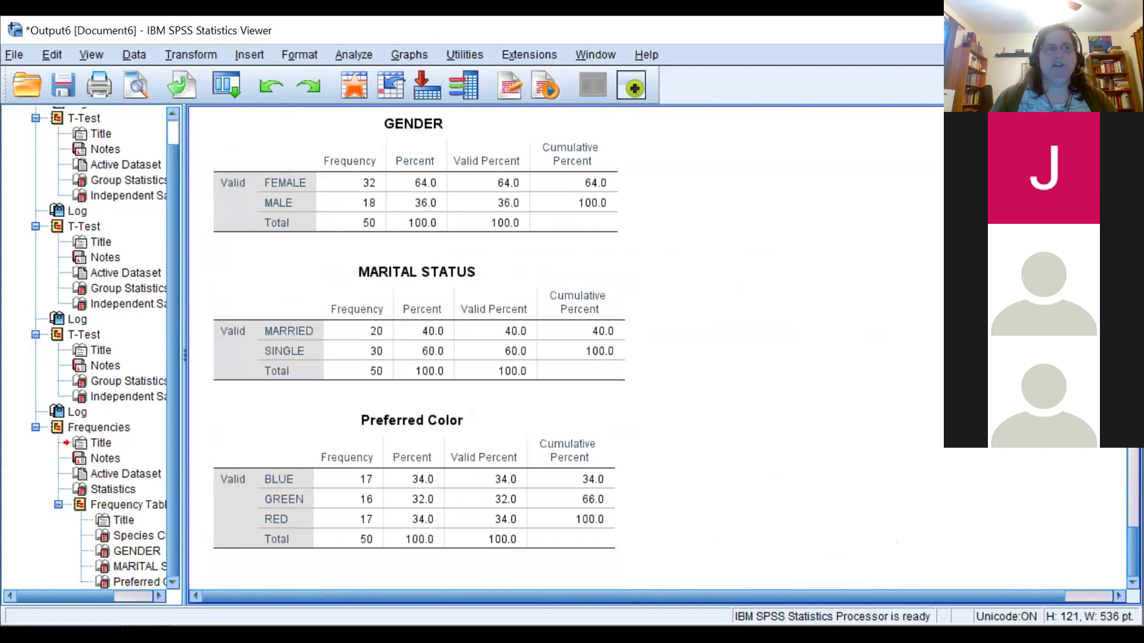
Set up a Descriptives analysis with age in years at time of assessment and the Cross-Species Intelligence Test as variables.
{"action": "left_click", "coordinate": [353, 55]}
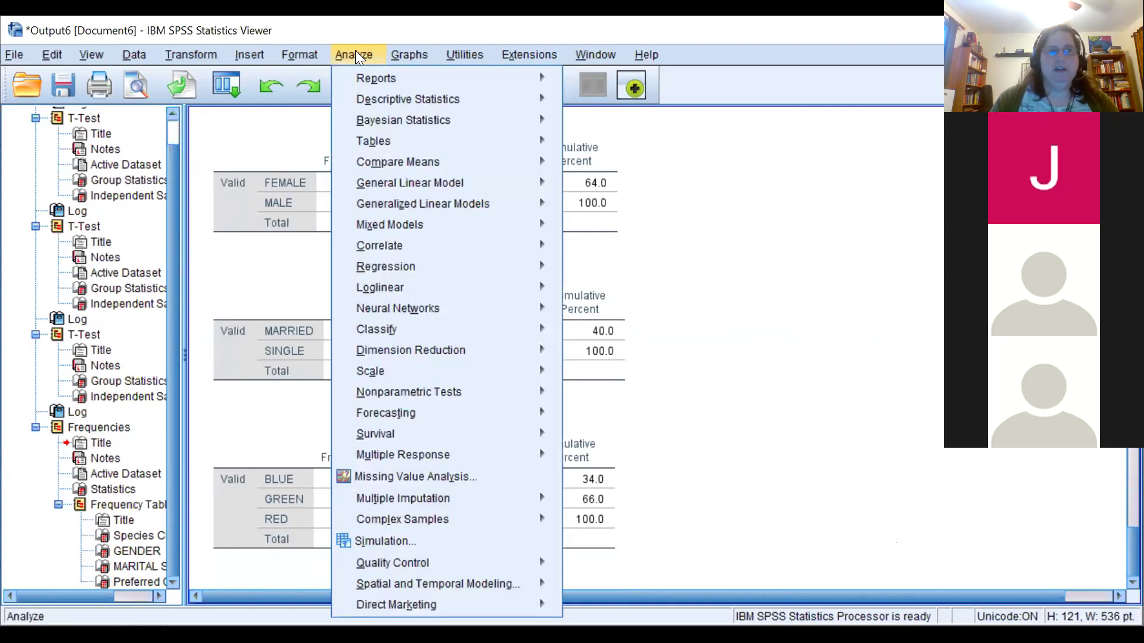
{"action": "mouse_move", "coordinate": [373, 104]}
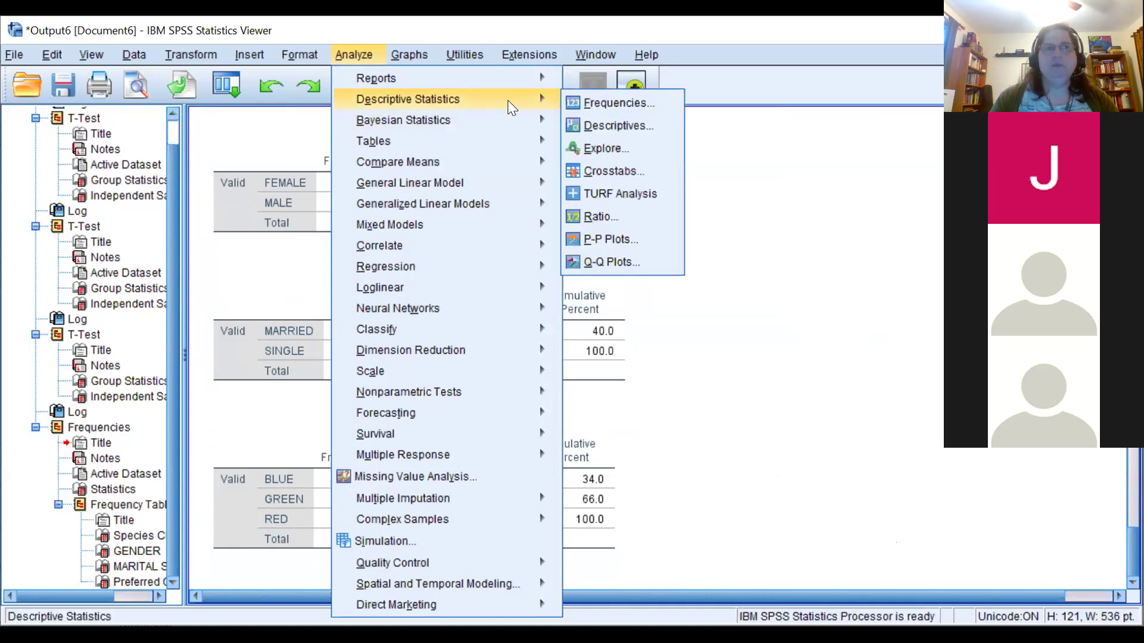
{"action": "left_click", "coordinate": [587, 126]}
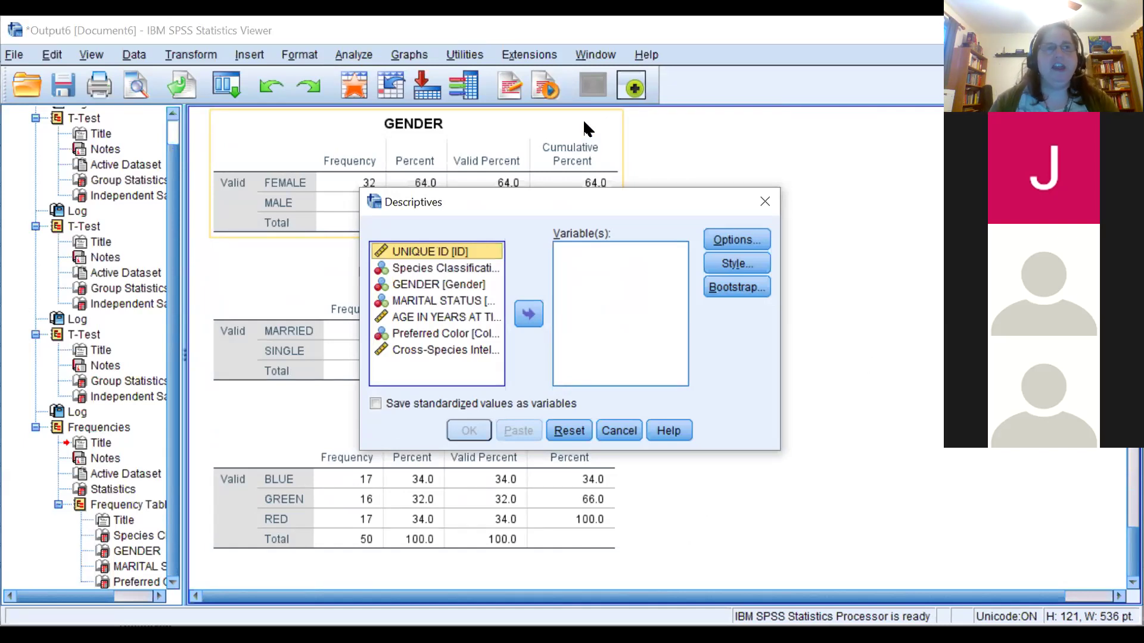
{"action": "left_click", "coordinate": [453, 316]}
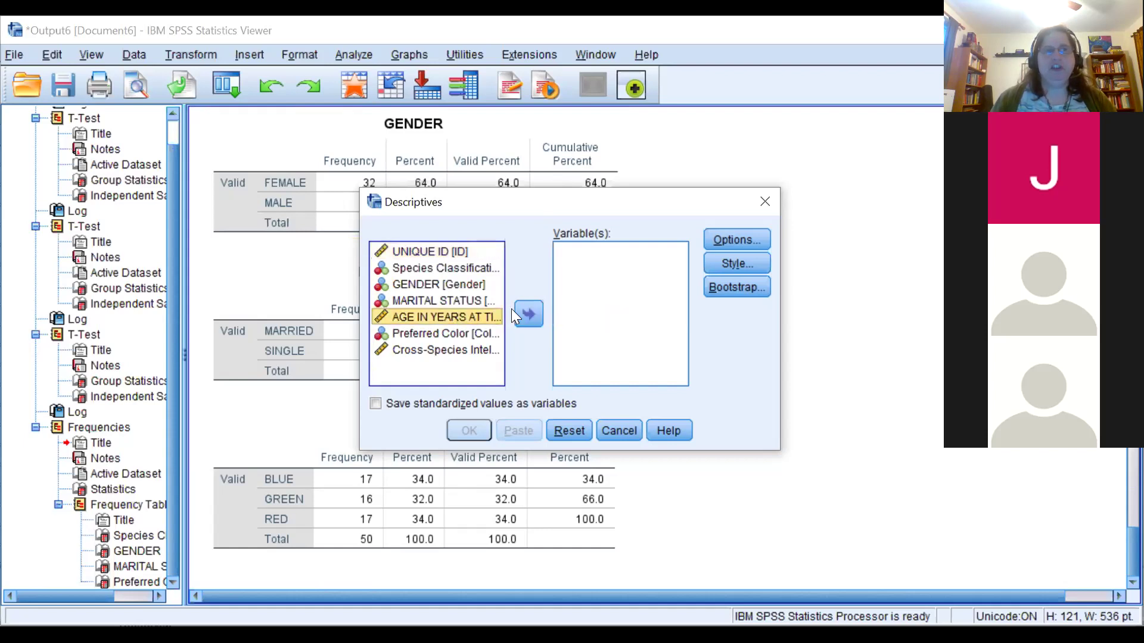
{"action": "left_click", "coordinate": [527, 312]}
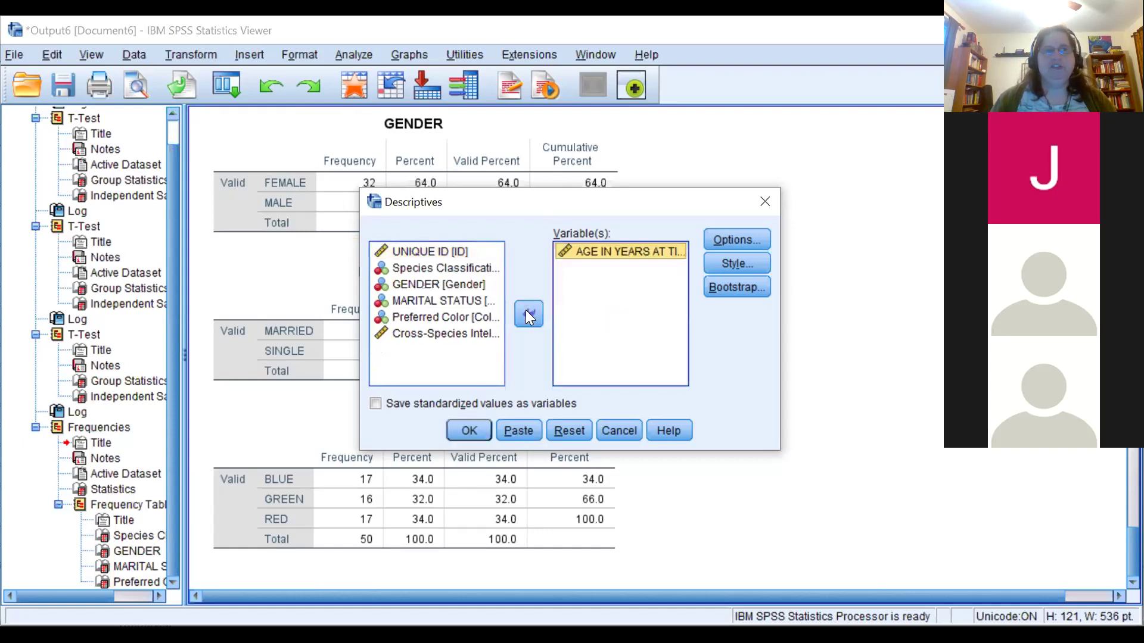
{"action": "left_click", "coordinate": [457, 332]}
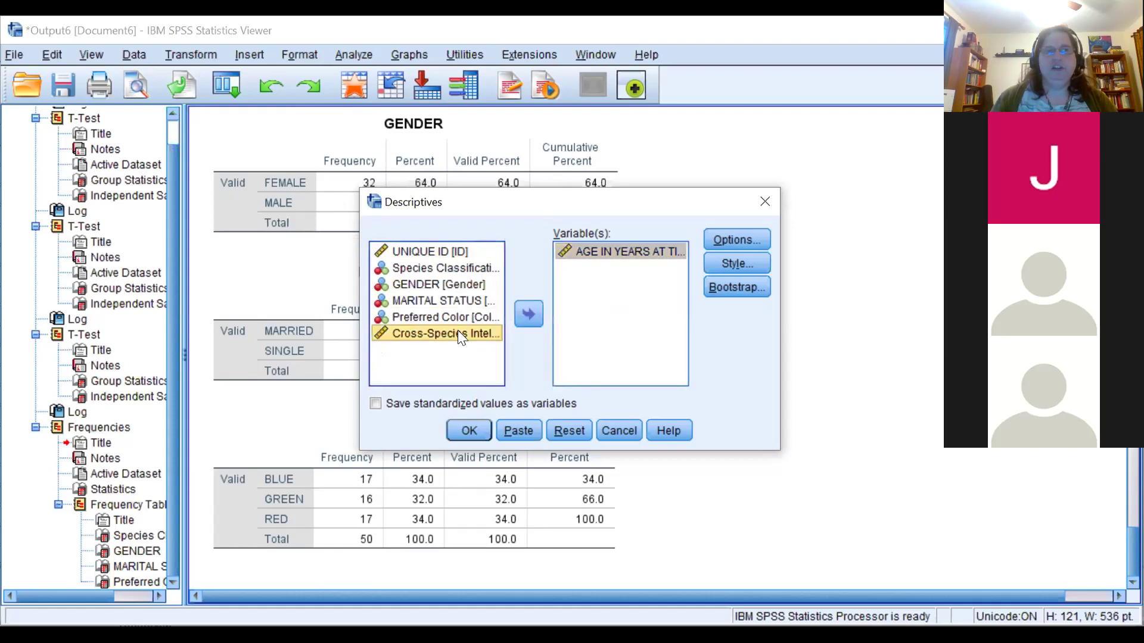
{"action": "left_click", "coordinate": [520, 310]}
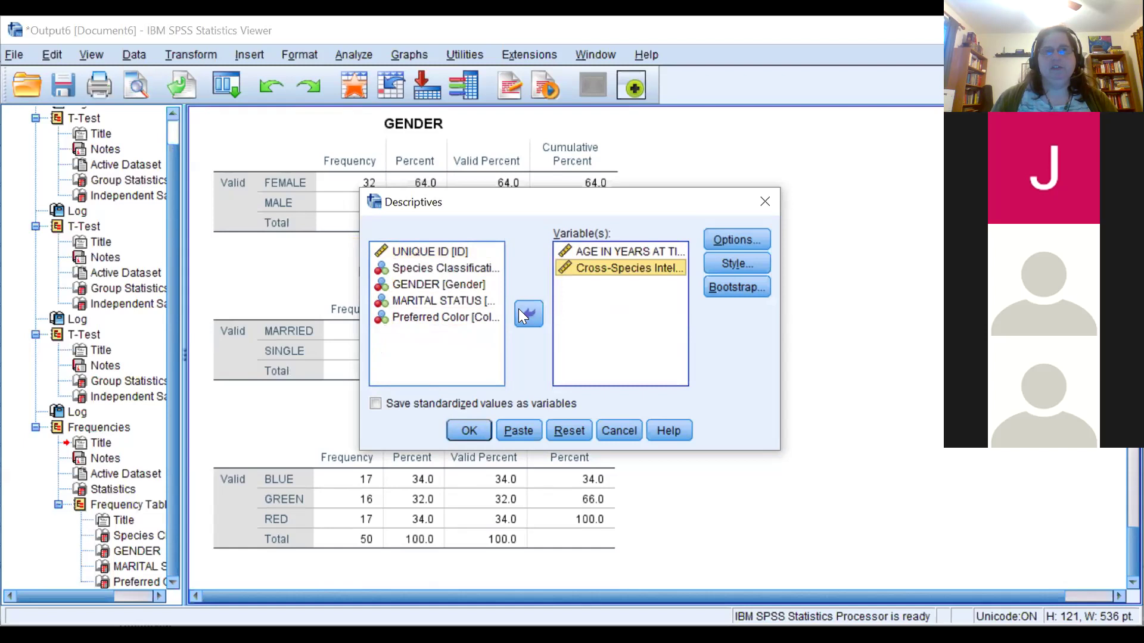
Add Range to the descriptive statistics options and run the Descriptives analysis.
{"action": "left_click", "coordinate": [737, 238]}
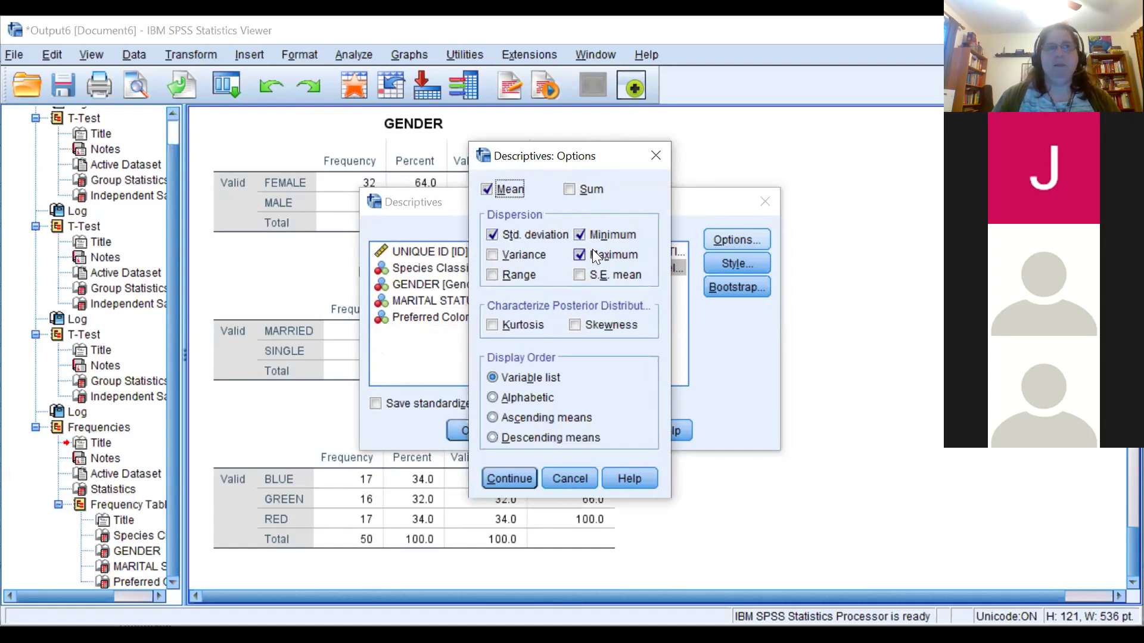
{"action": "left_click", "coordinate": [492, 274]}
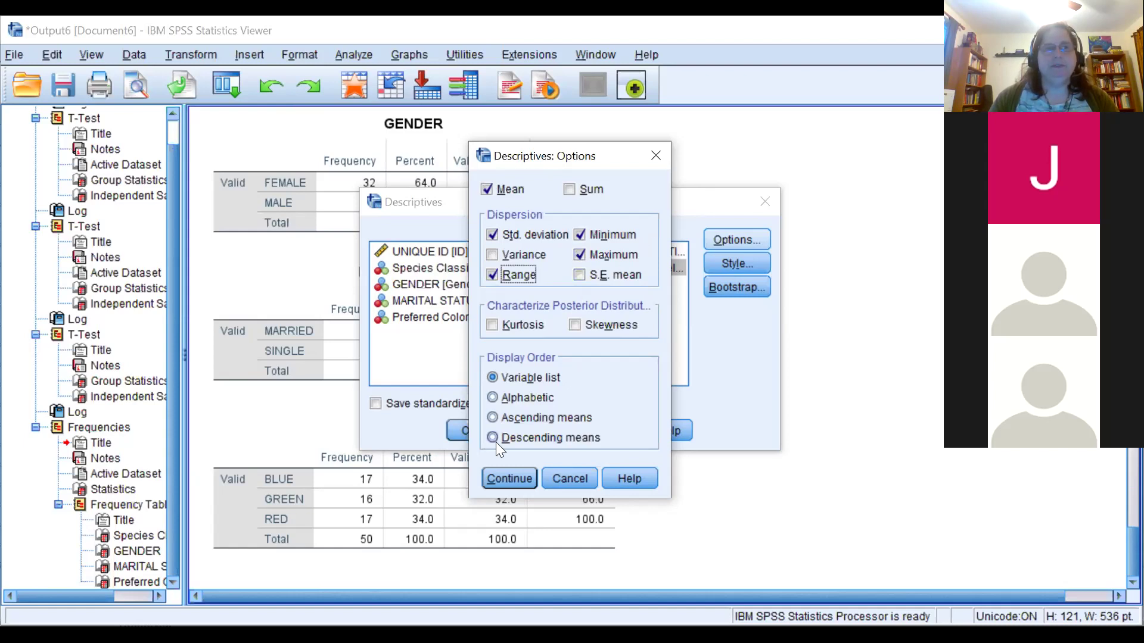
{"action": "left_click", "coordinate": [496, 470]}
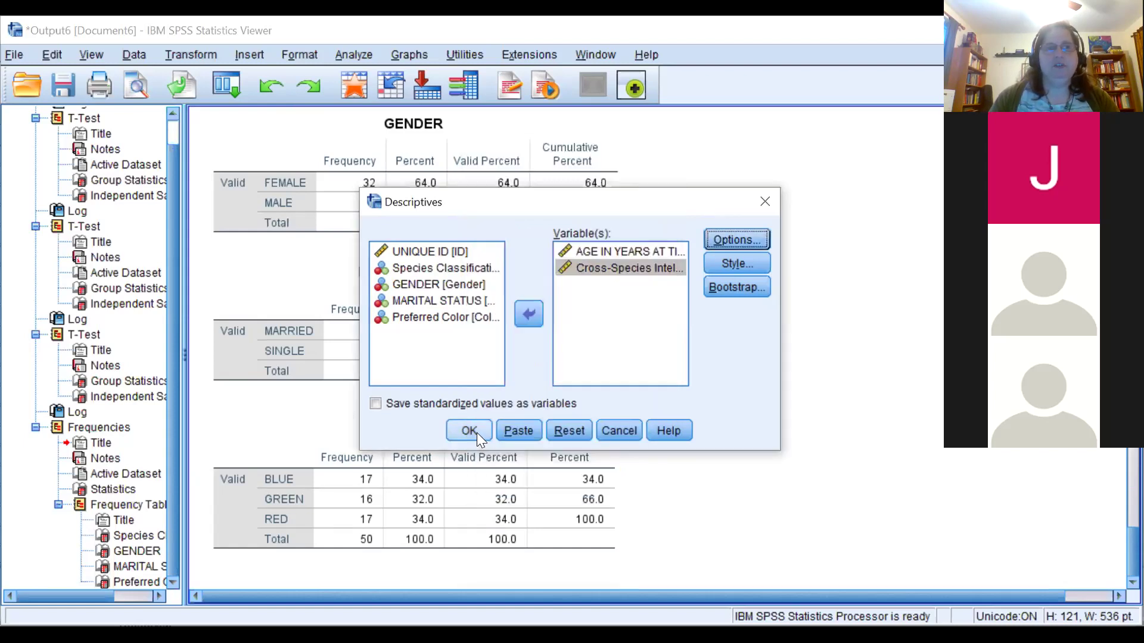
{"action": "left_click", "coordinate": [469, 431]}
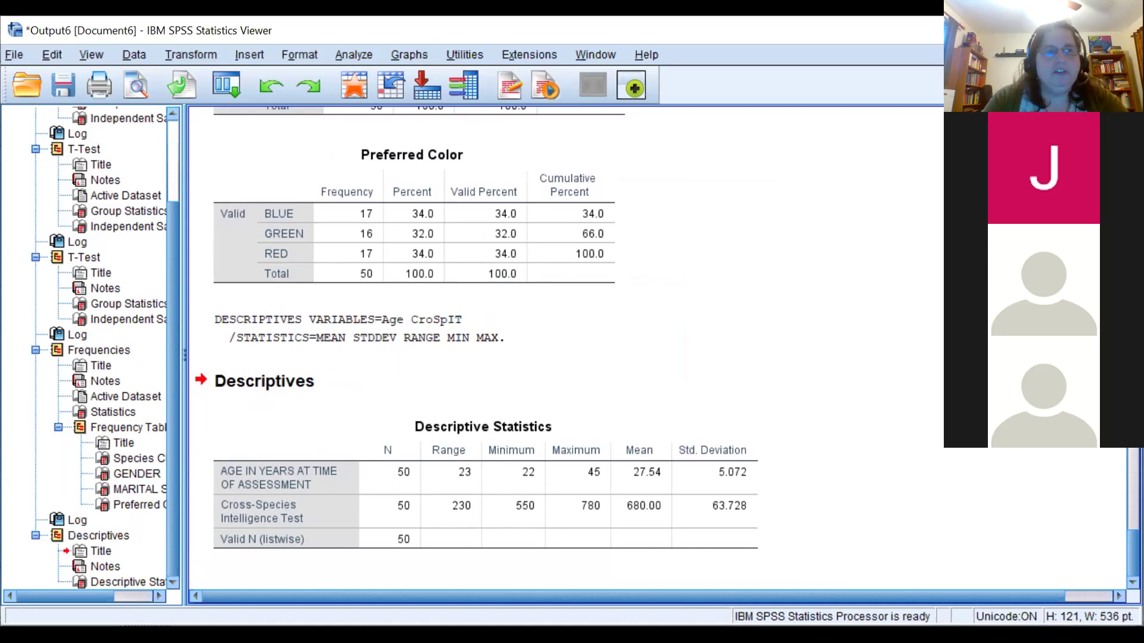
{"action": "left_click", "coordinate": [574, 539]}
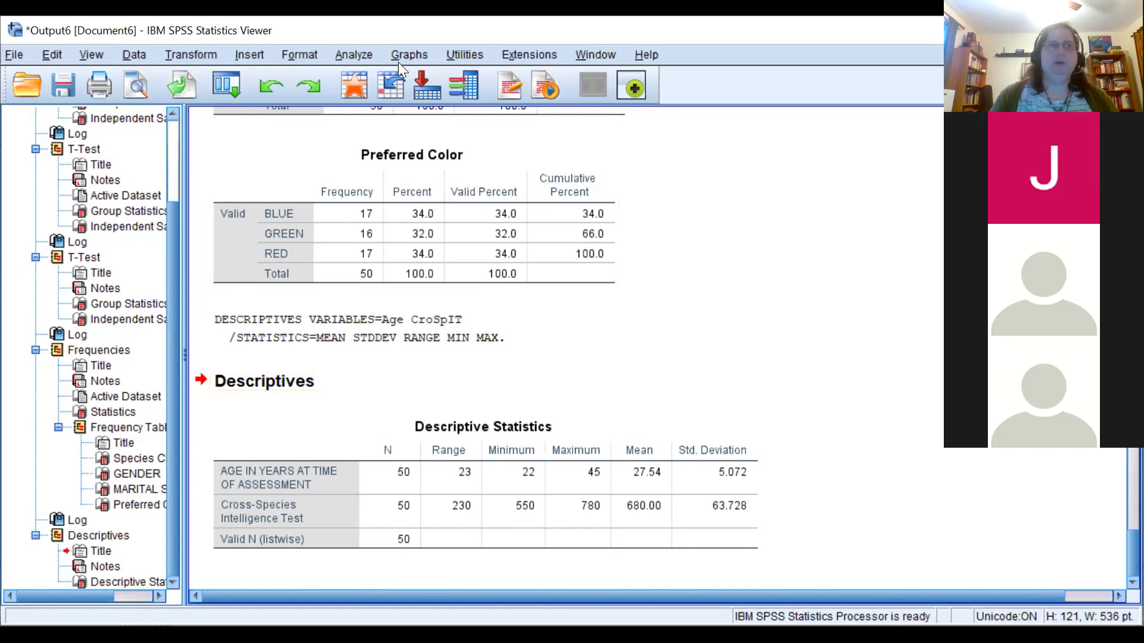
Set up an Independent-Samples T Test with Species Classification as the grouping variable.
{"action": "left_click", "coordinate": [357, 56]}
{"action": "mouse_move", "coordinate": [389, 89]}
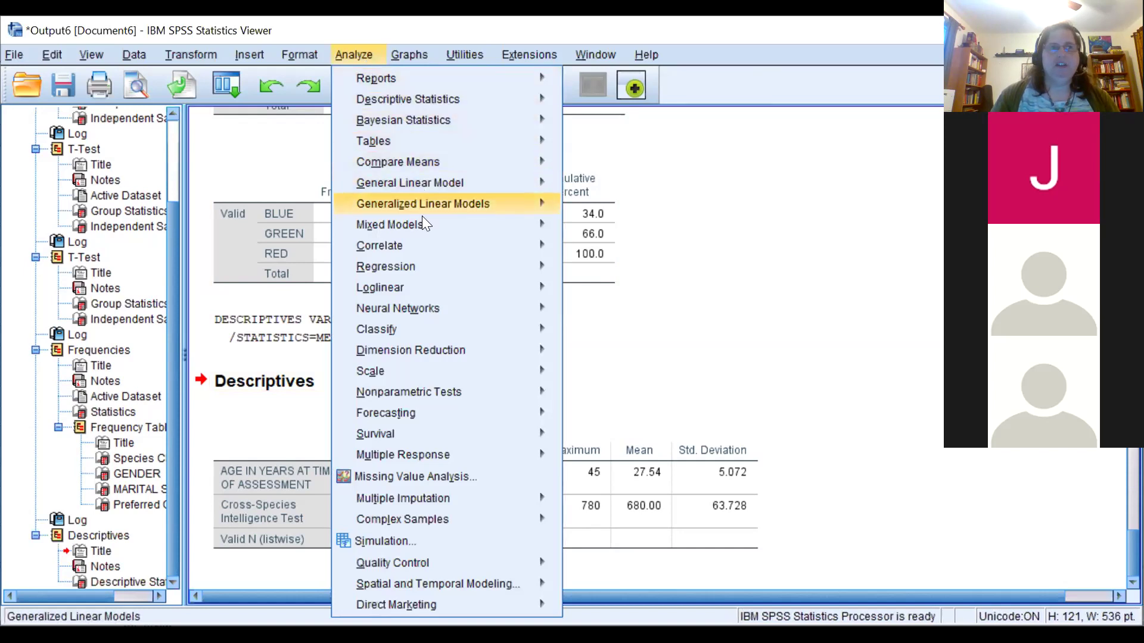
{"action": "mouse_move", "coordinate": [431, 161]}
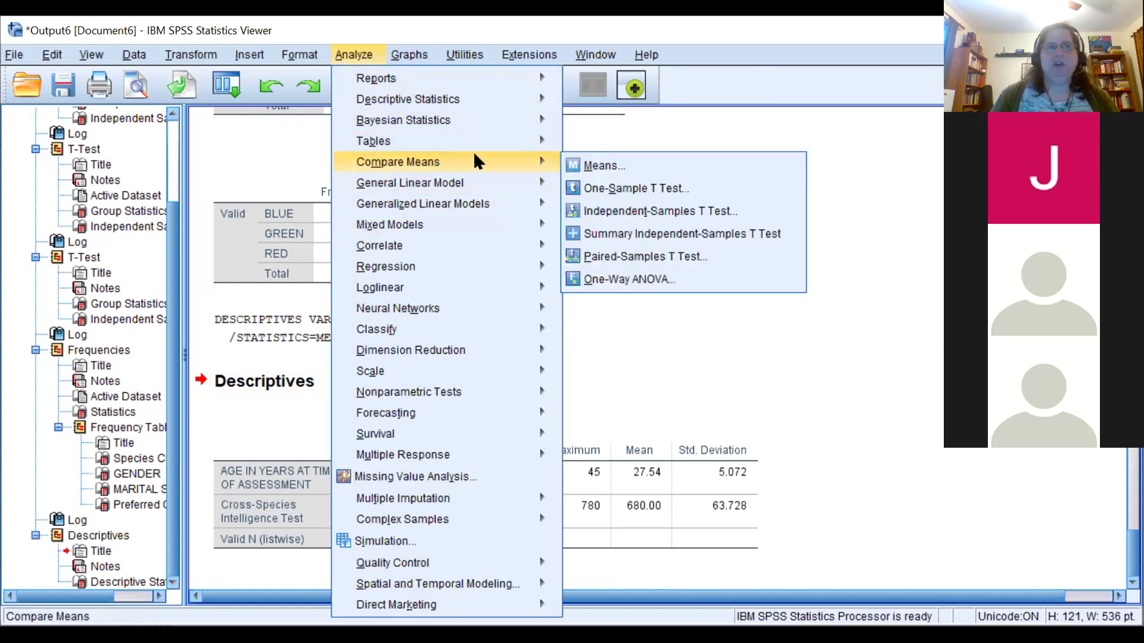
{"action": "mouse_move", "coordinate": [559, 176]}
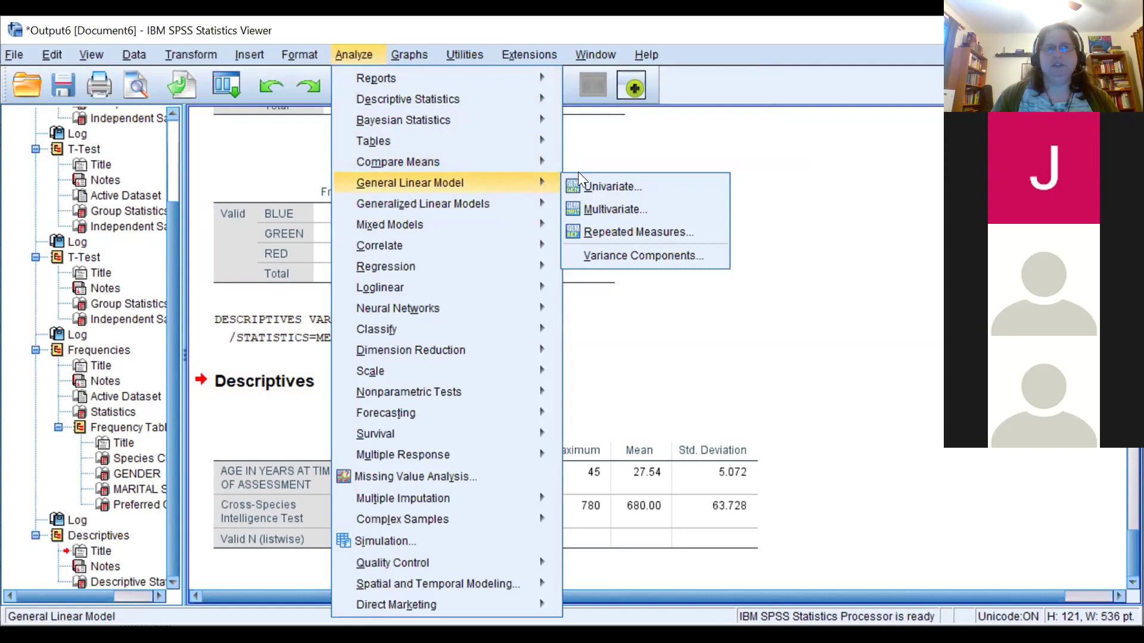
{"action": "mouse_move", "coordinate": [523, 162]}
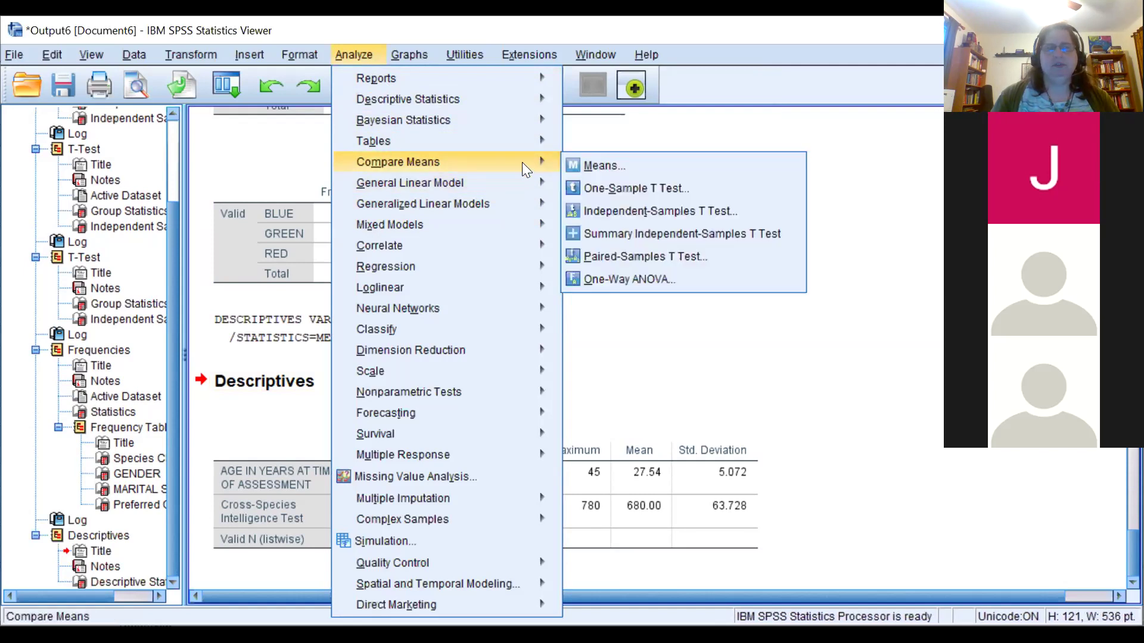
{"action": "left_click", "coordinate": [599, 211]}
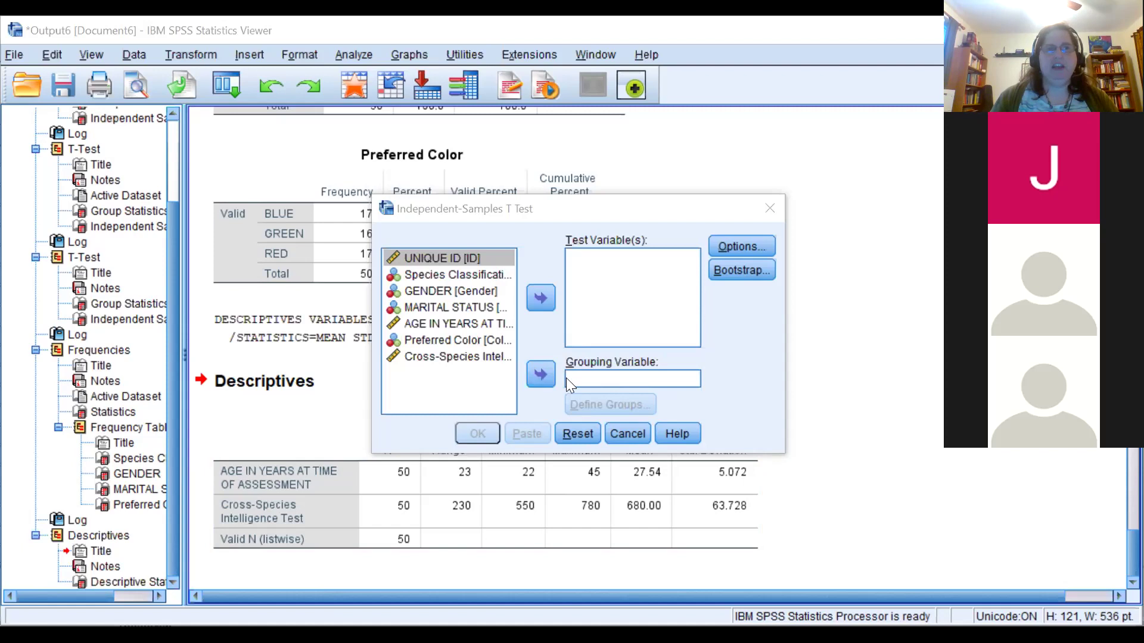
{"action": "left_click", "coordinate": [453, 275]}
{"action": "left_click", "coordinate": [540, 374]}
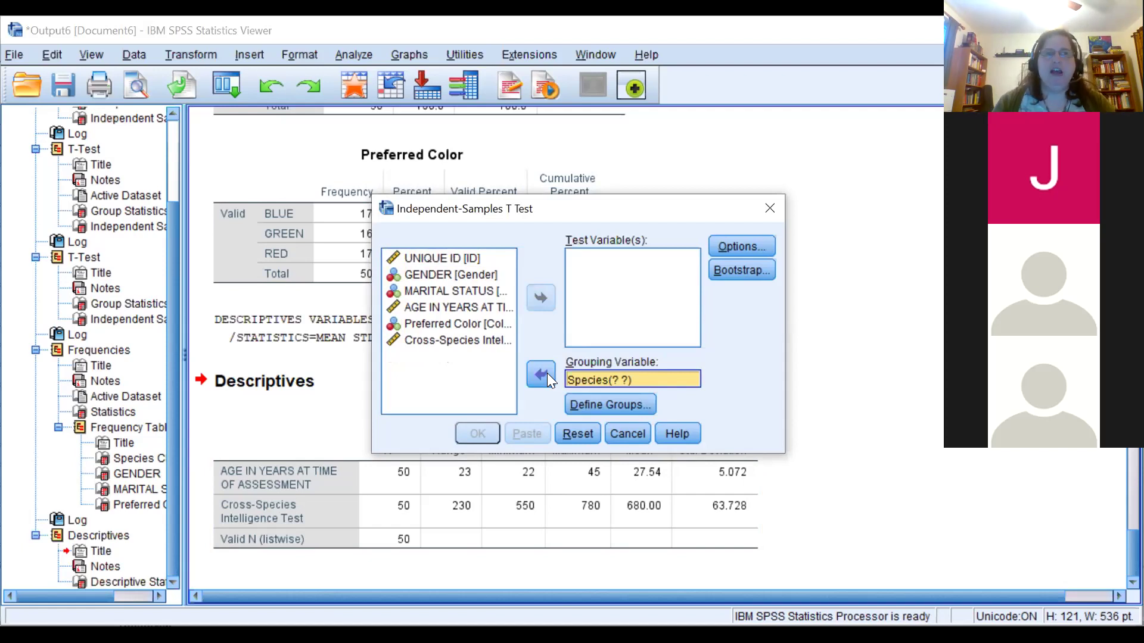
Define the species groups to compare using specified values, 1 for Group 1 and 2 for Group 2.
{"action": "left_click", "coordinate": [626, 403]}
{"action": "left_click", "coordinate": [594, 305]}
{"action": "type", "text": "1"}
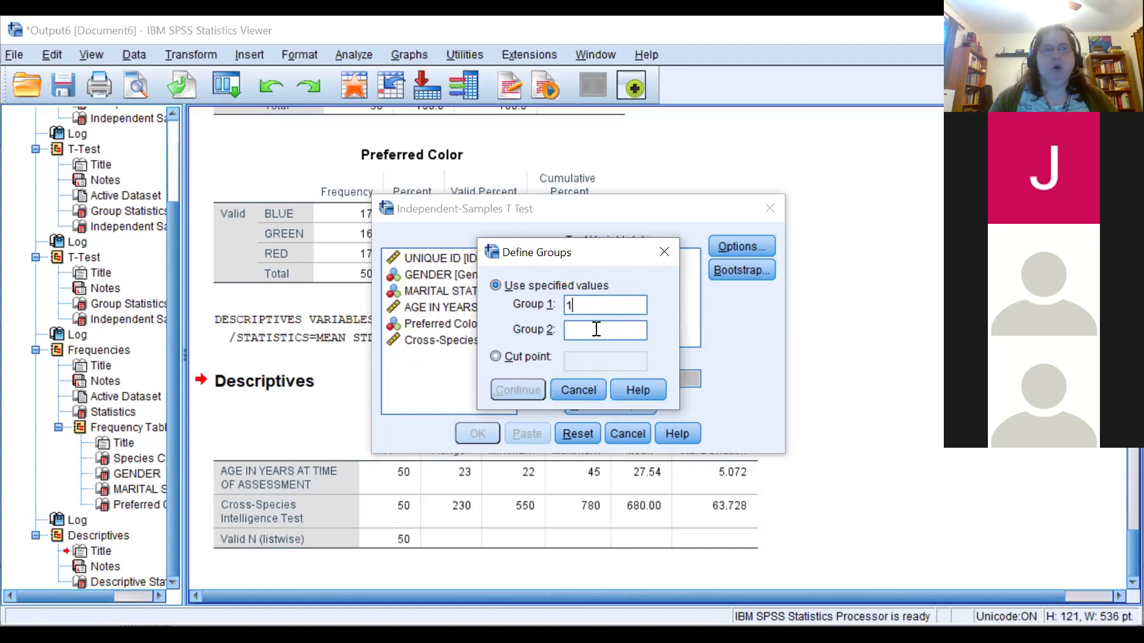
{"action": "left_click", "coordinate": [595, 329]}
{"action": "type", "text": "2"}
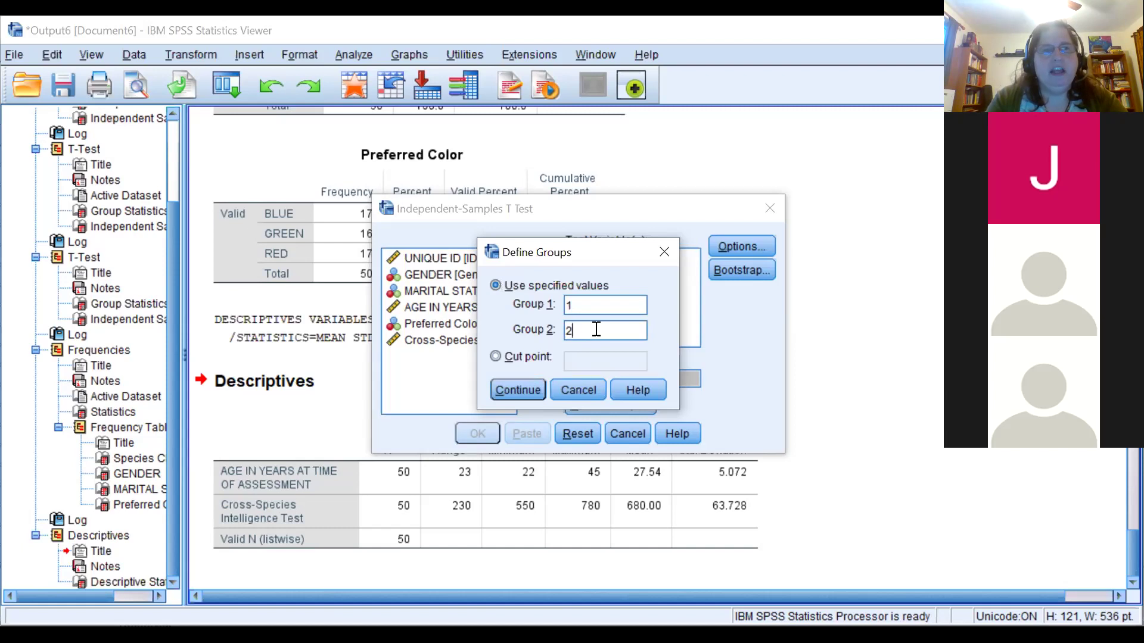
{"action": "left_click", "coordinate": [532, 389]}
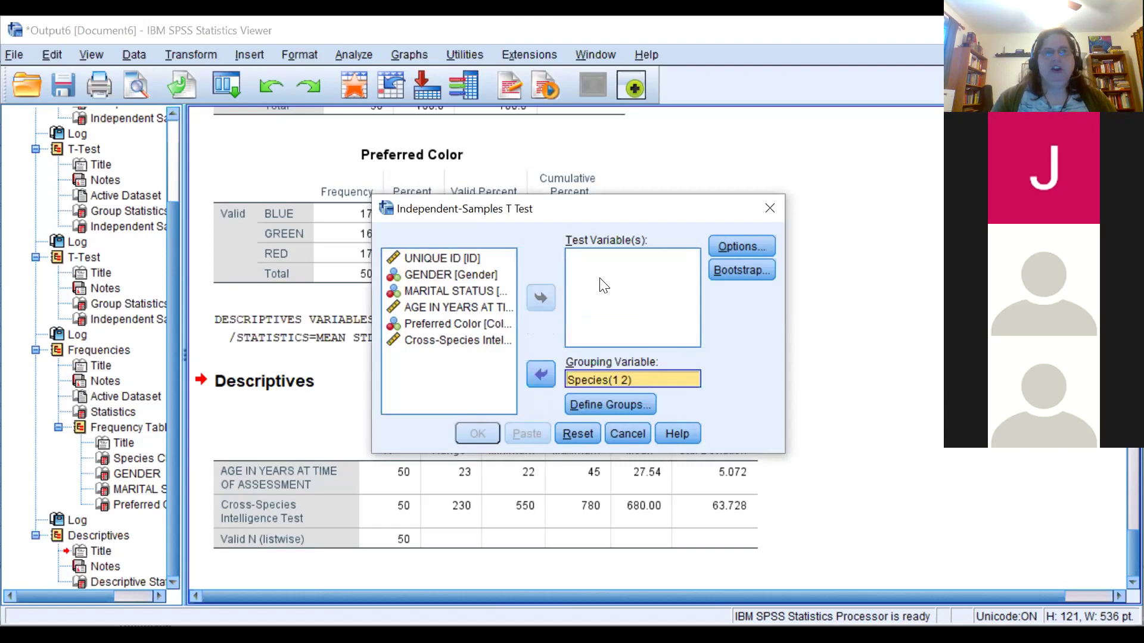
Add the Cross-Species Intelligence Test as the test variable, run the t test and review its output tables.
{"action": "left_click", "coordinate": [480, 340]}
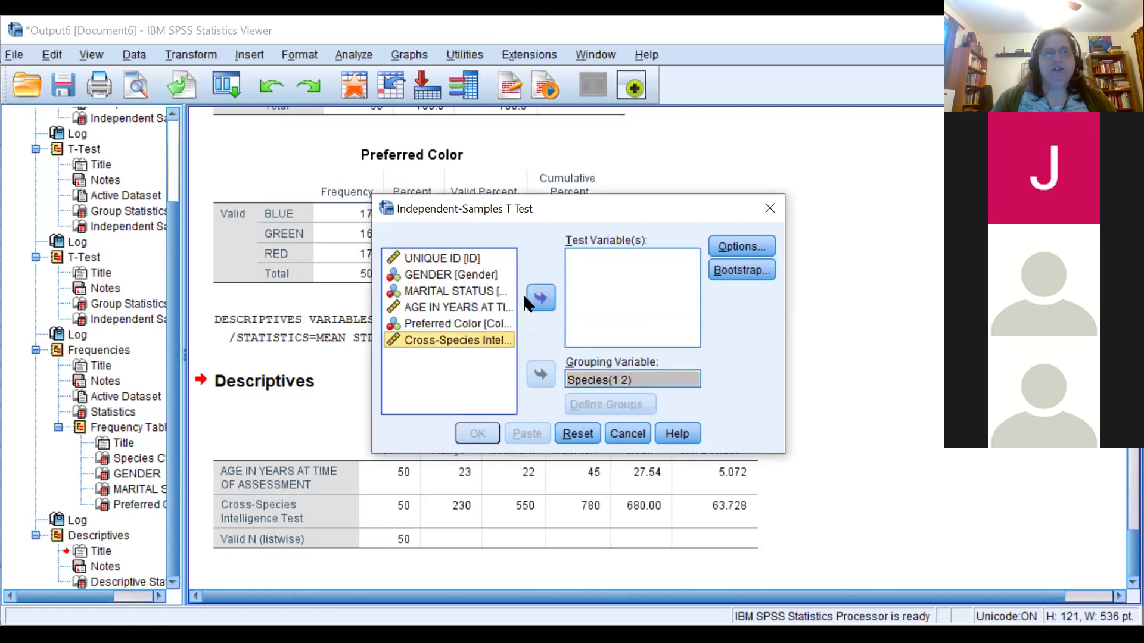
{"action": "left_click", "coordinate": [538, 292]}
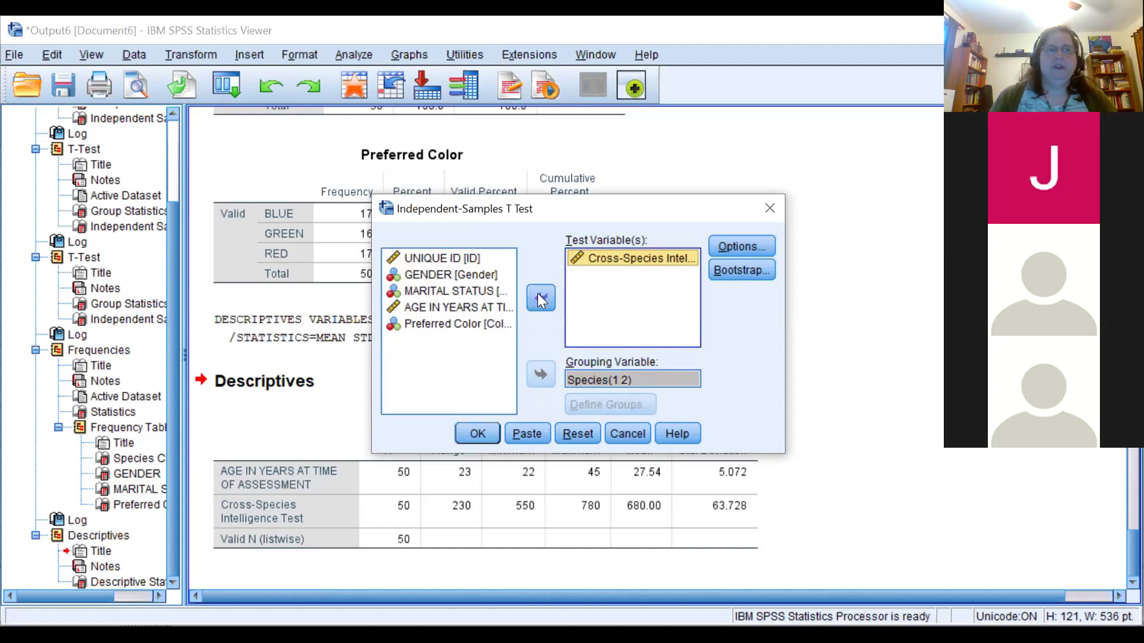
{"action": "left_click", "coordinate": [476, 435]}
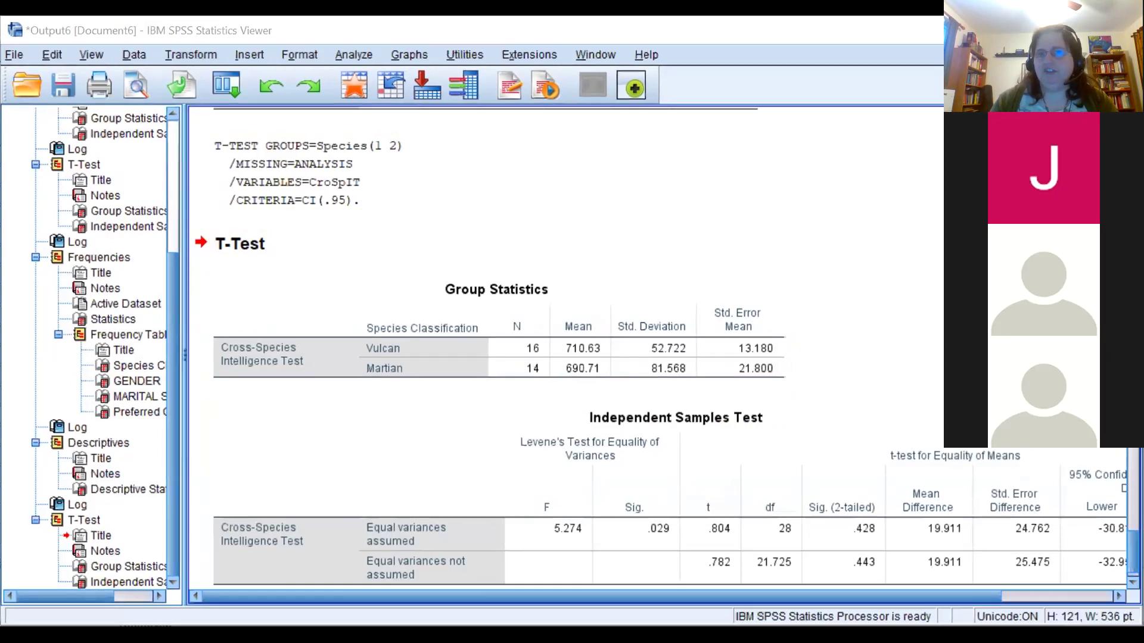
{"action": "scroll", "coordinate": [566, 346], "scroll_direction": "down", "scroll_amount": 1}
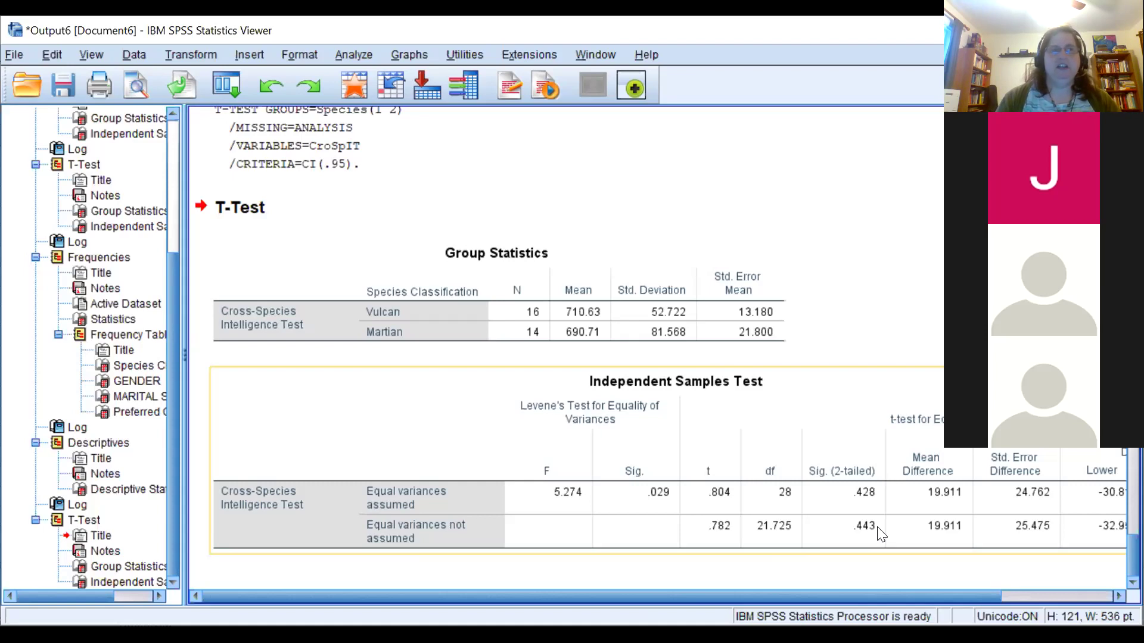
Set up a One-Way ANOVA with Species Classification as the factor and the Cross-Species Intelligence Test as the dependent variable.
{"action": "left_click", "coordinate": [344, 59]}
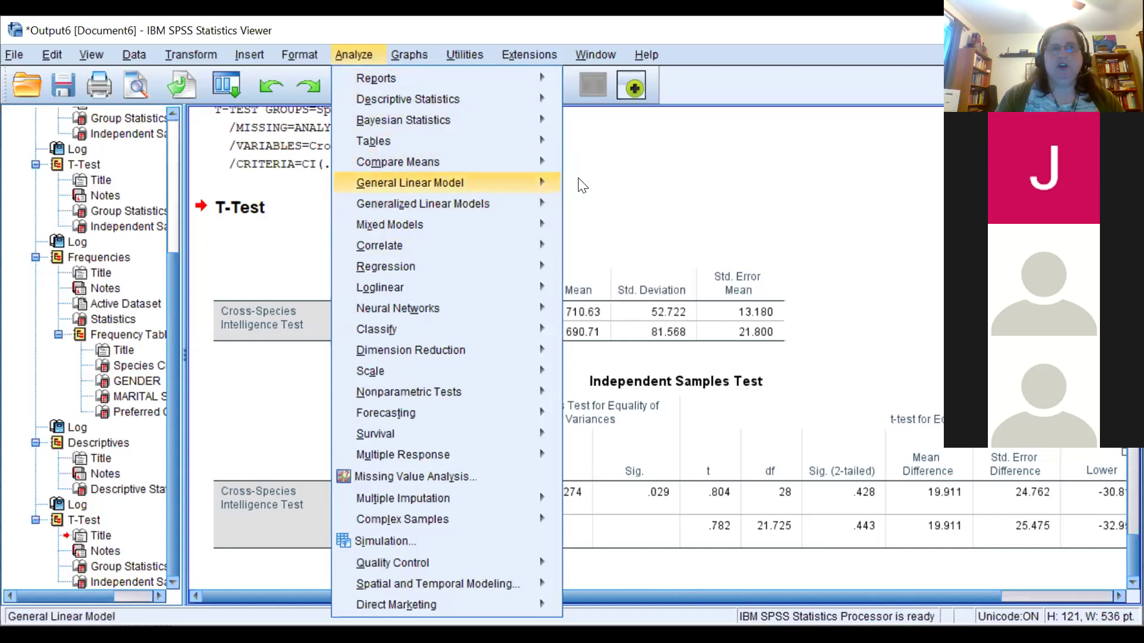
{"action": "mouse_move", "coordinate": [544, 182]}
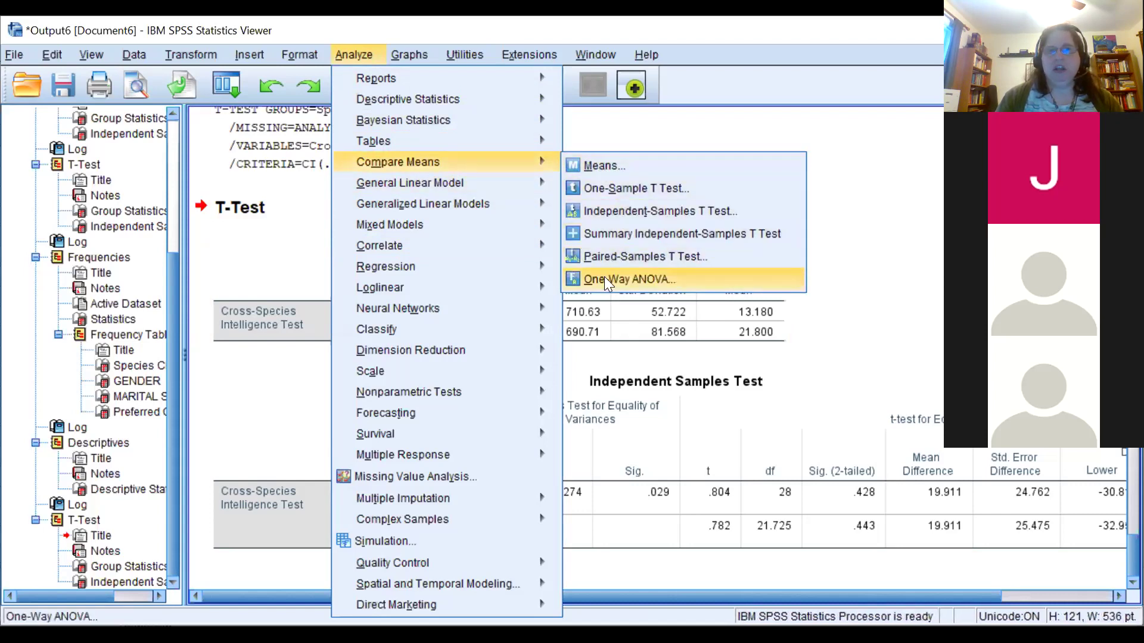
{"action": "left_click", "coordinate": [604, 278]}
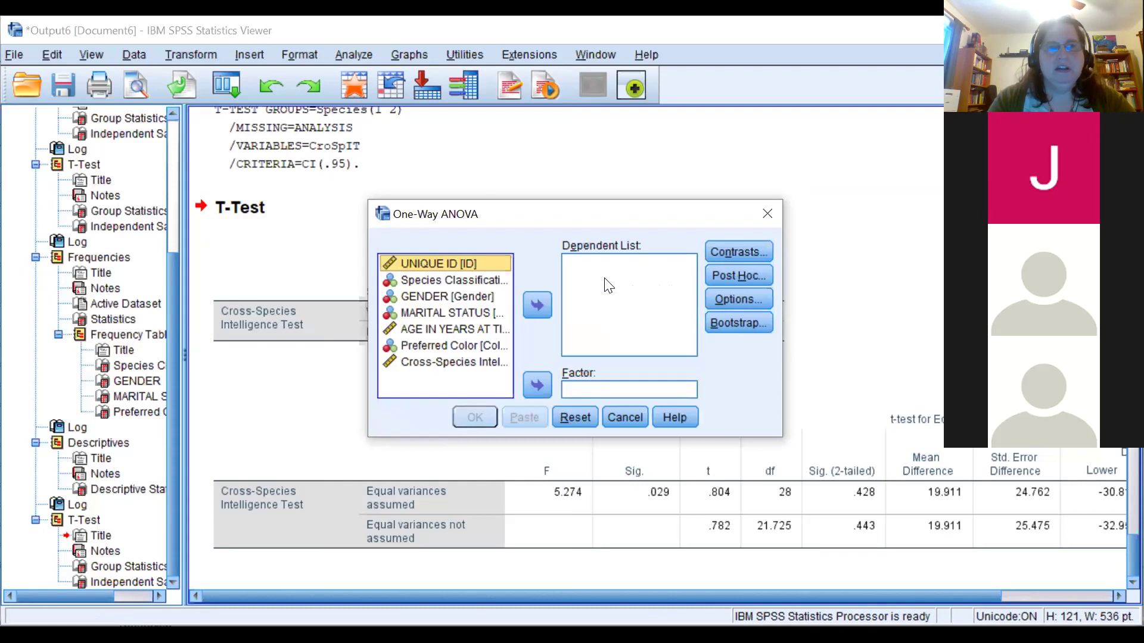
{"action": "left_click", "coordinate": [656, 551]}
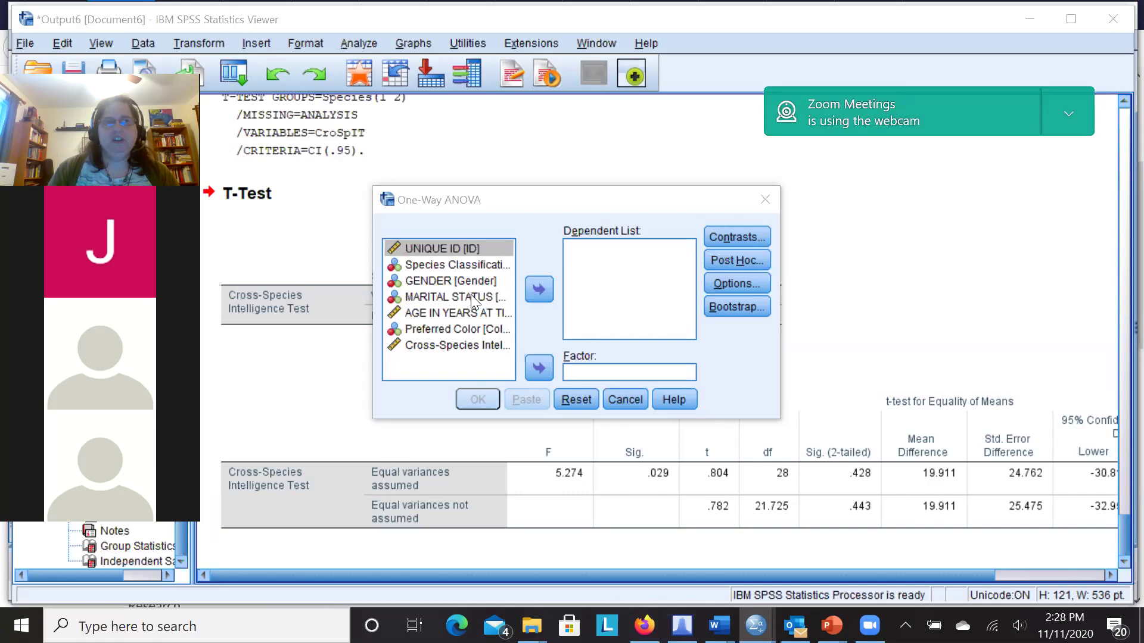
{"action": "left_click", "coordinate": [459, 265]}
{"action": "left_click", "coordinate": [538, 366]}
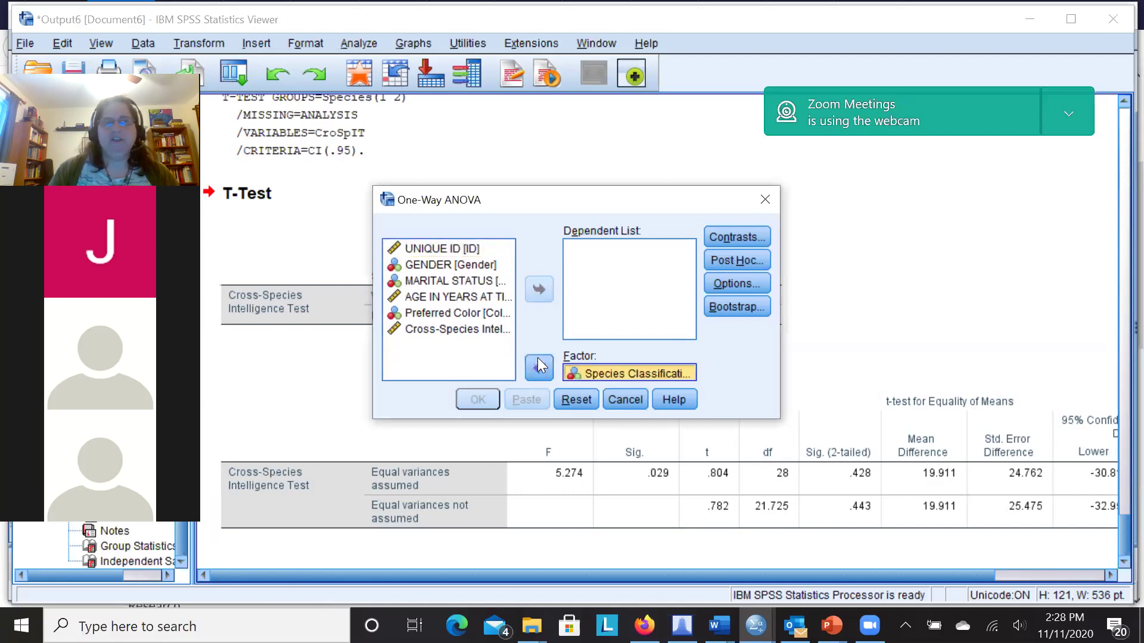
{"action": "left_click", "coordinate": [471, 329]}
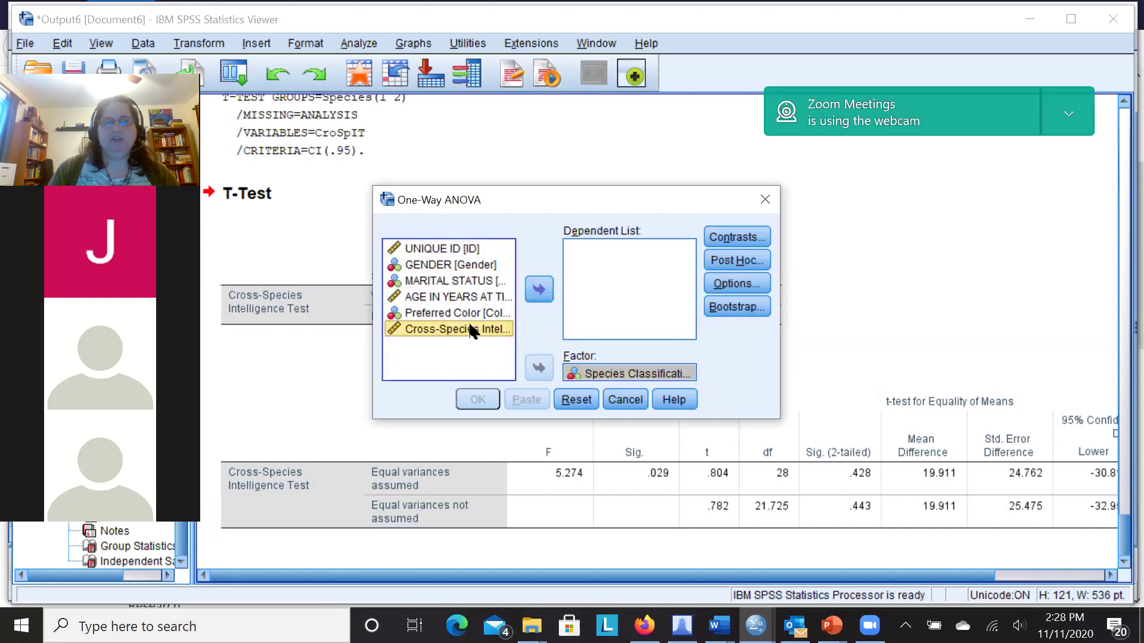
{"action": "left_click", "coordinate": [539, 290]}
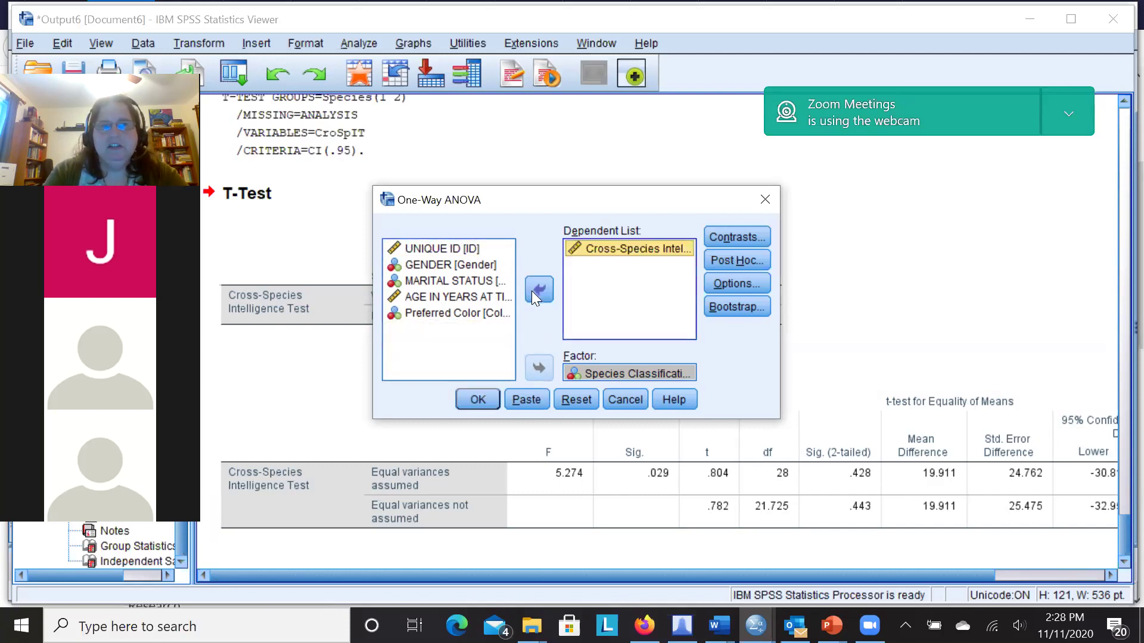
Run the one-way ANOVA with the Tukey post hoc test and review the ANOVA and Multiple Comparisons tables.
{"action": "left_click", "coordinate": [742, 261]}
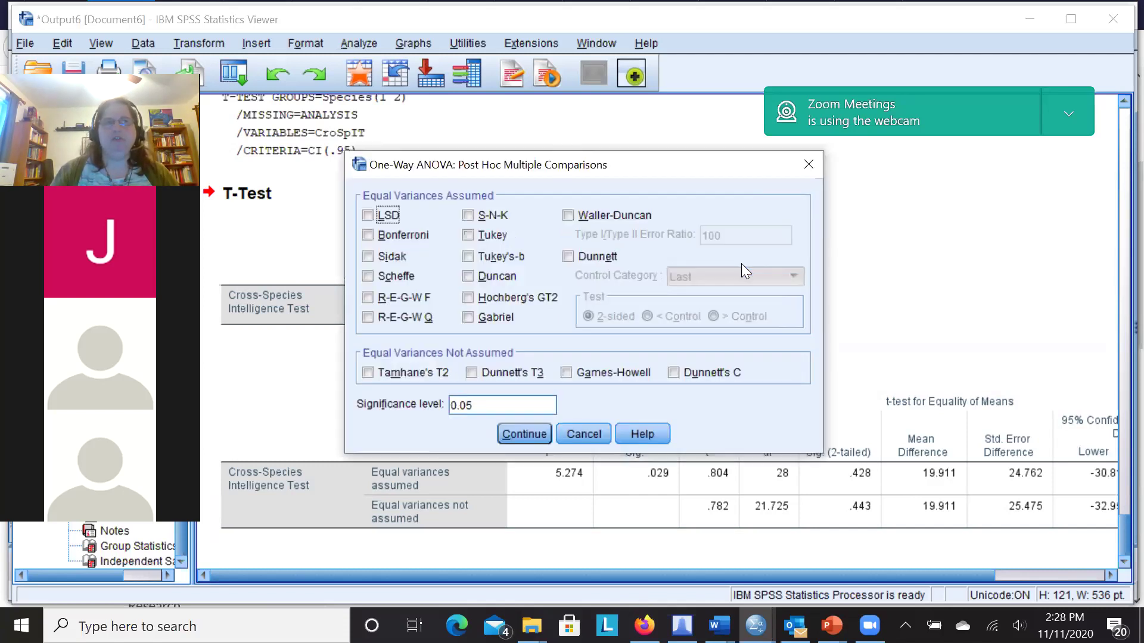
{"action": "left_click", "coordinate": [467, 235]}
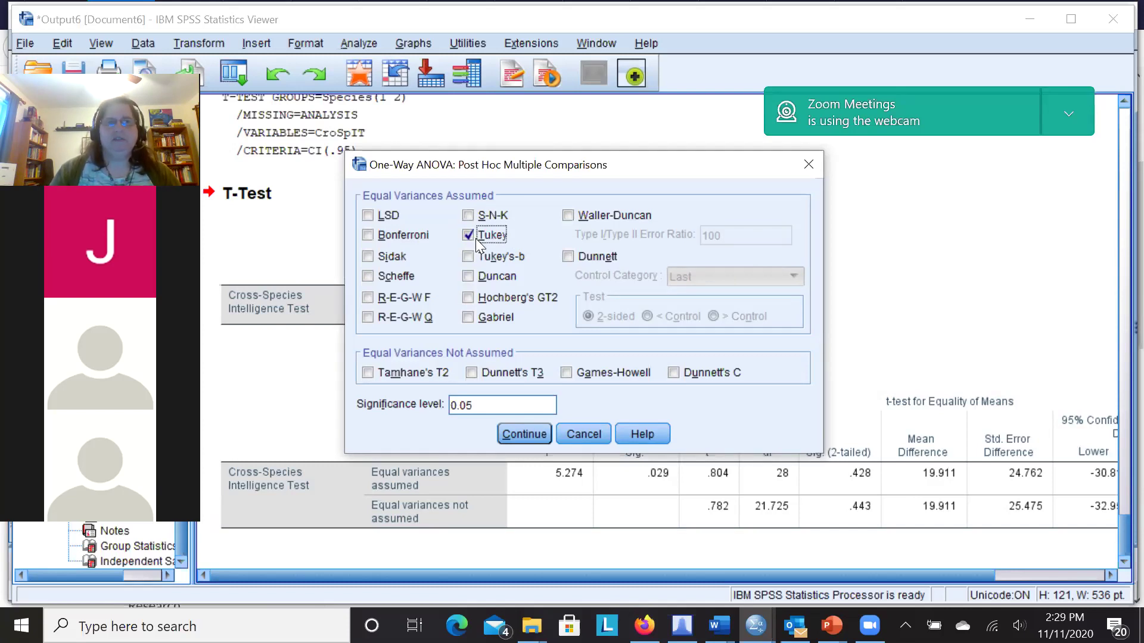
{"action": "left_click", "coordinate": [529, 433]}
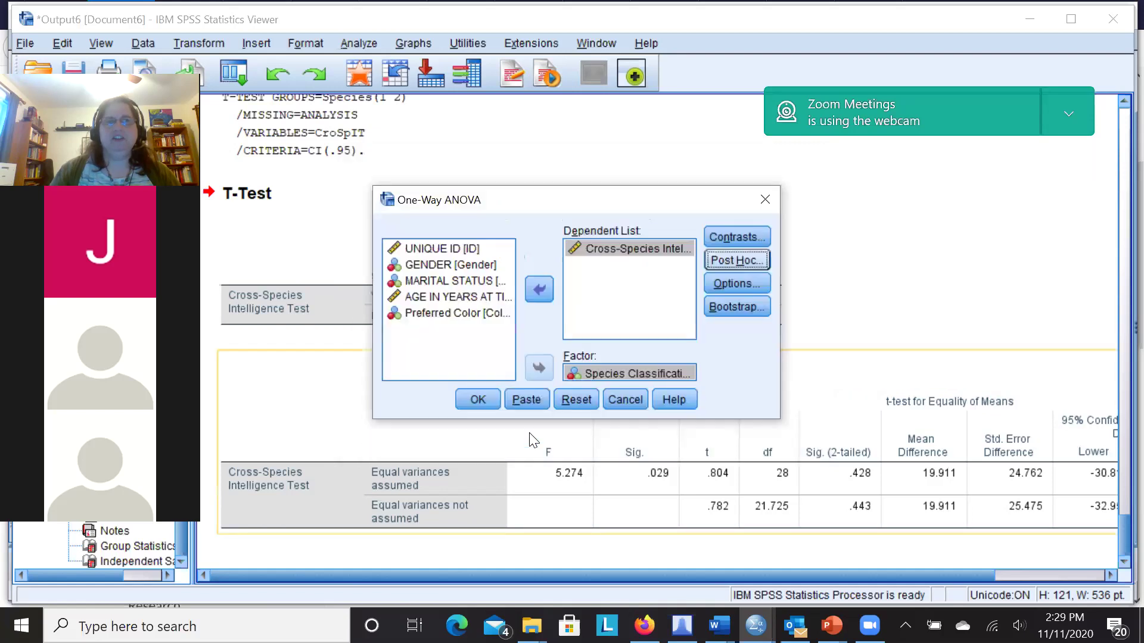
{"action": "left_click", "coordinate": [482, 400]}
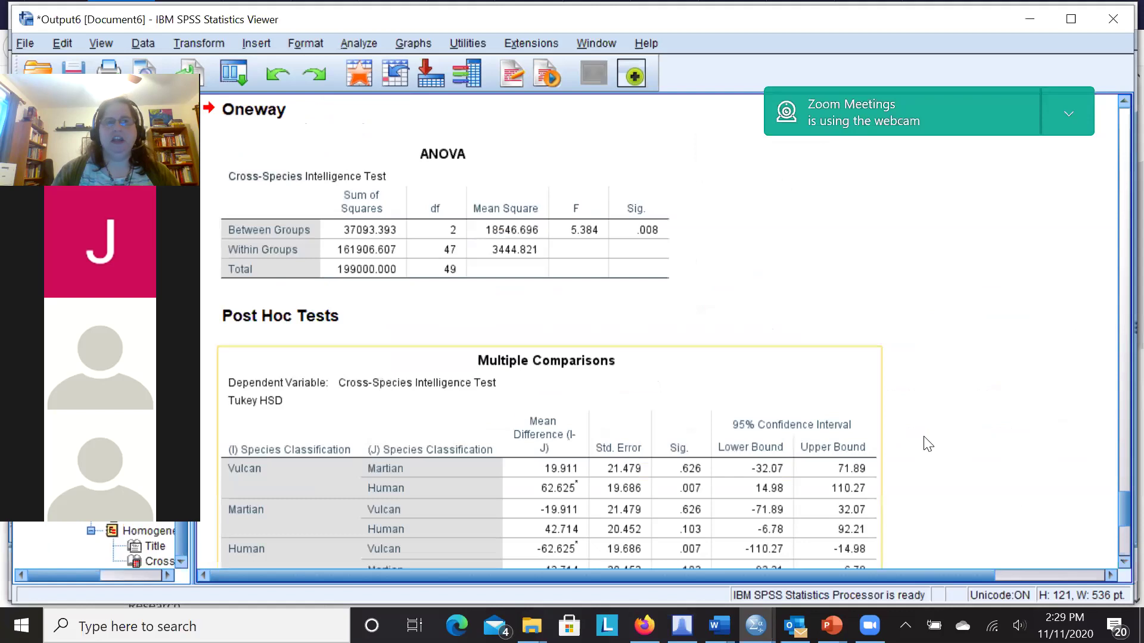
{"action": "left_click_drag", "start_coordinate": [1115, 501], "coordinate": [1115, 498]}
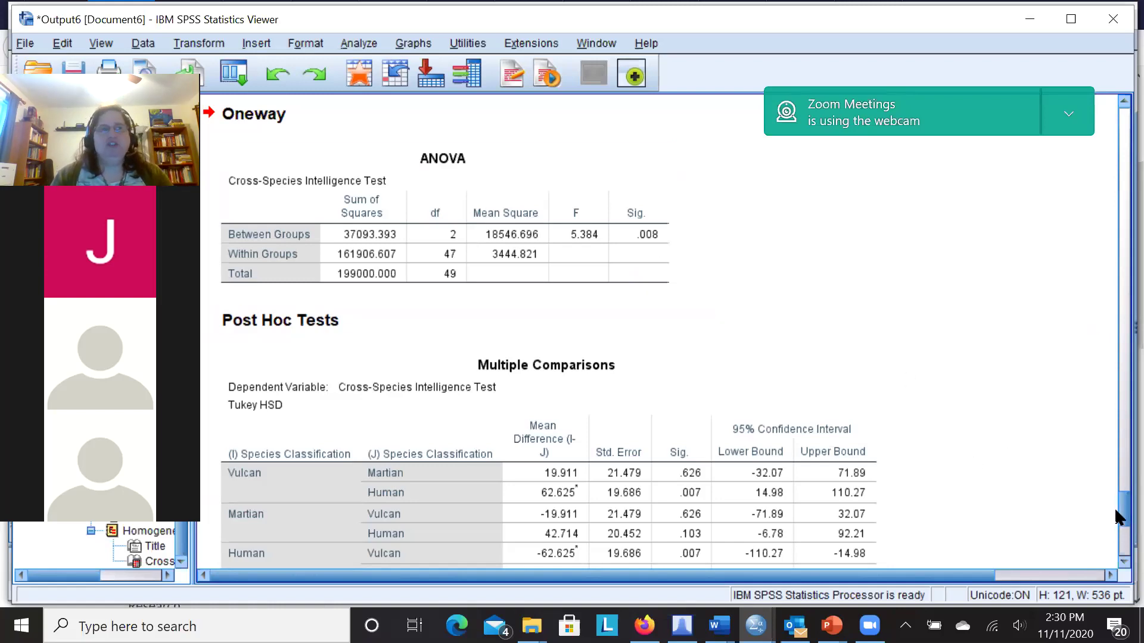
{"action": "left_click_drag", "start_coordinate": [1115, 517], "coordinate": [1115, 530]}
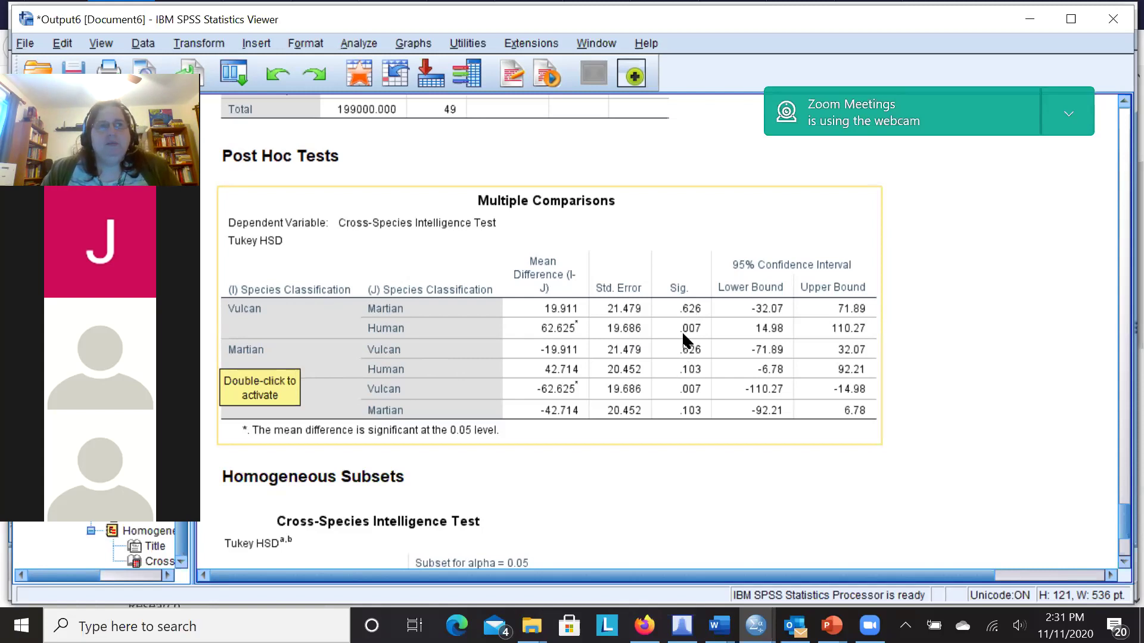
{"action": "left_click", "coordinate": [983, 298]}
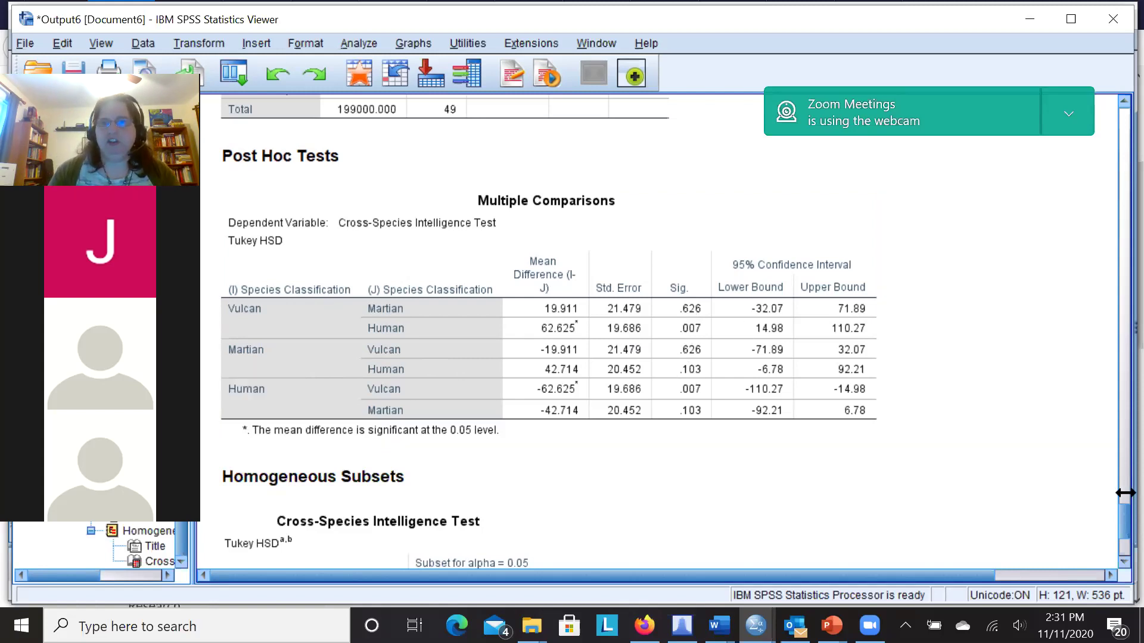
{"action": "mouse_move", "coordinate": [1115, 510]}
{"action": "left_mouse_down"}
{"action": "mouse_move", "coordinate": [1115, 537]}
{"action": "mouse_move", "coordinate": [1115, 489]}
{"action": "mouse_move", "coordinate": [1115, 508]}
{"action": "left_mouse_up"}
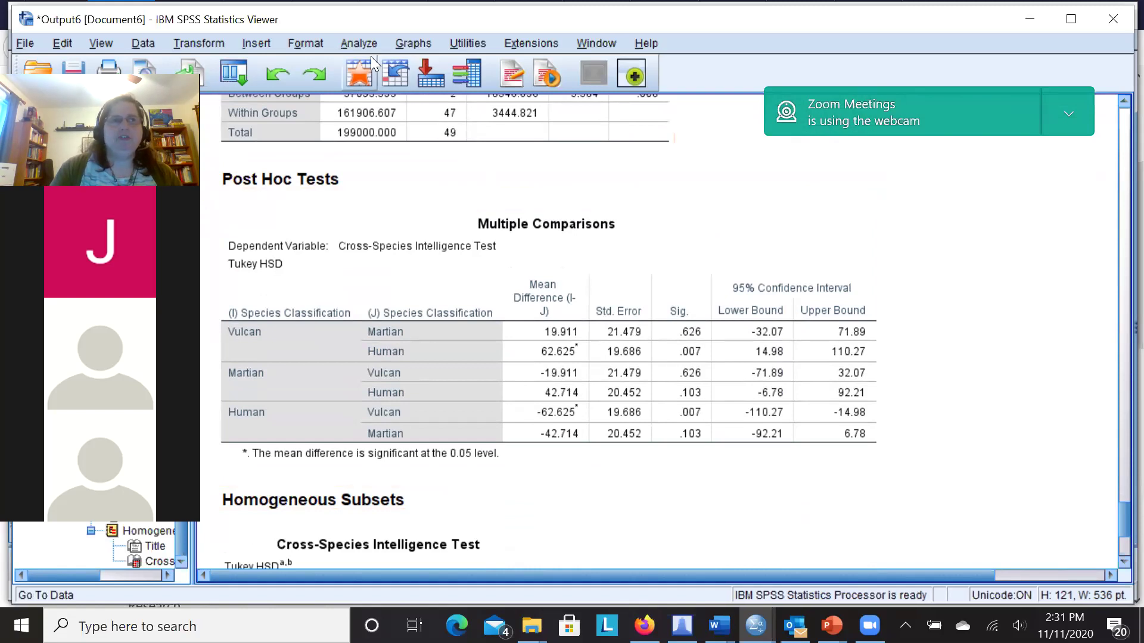
Add descriptive statistics to the One-Way ANOVA options and rerun the analysis with the same variables.
{"action": "left_click", "coordinate": [357, 40]}
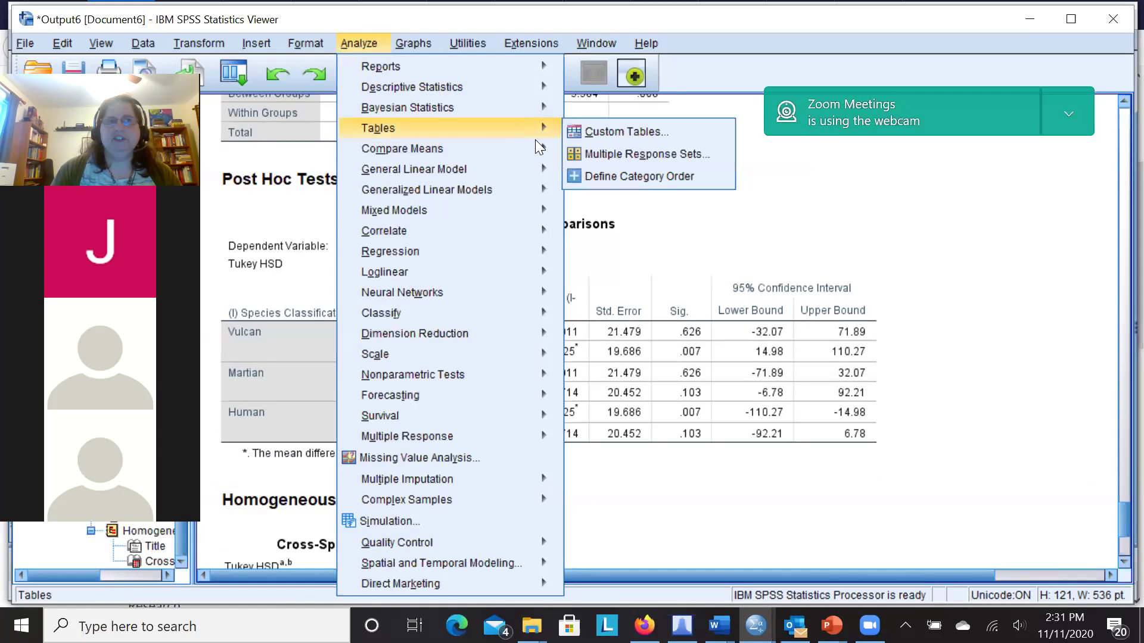
{"action": "mouse_move", "coordinate": [529, 156]}
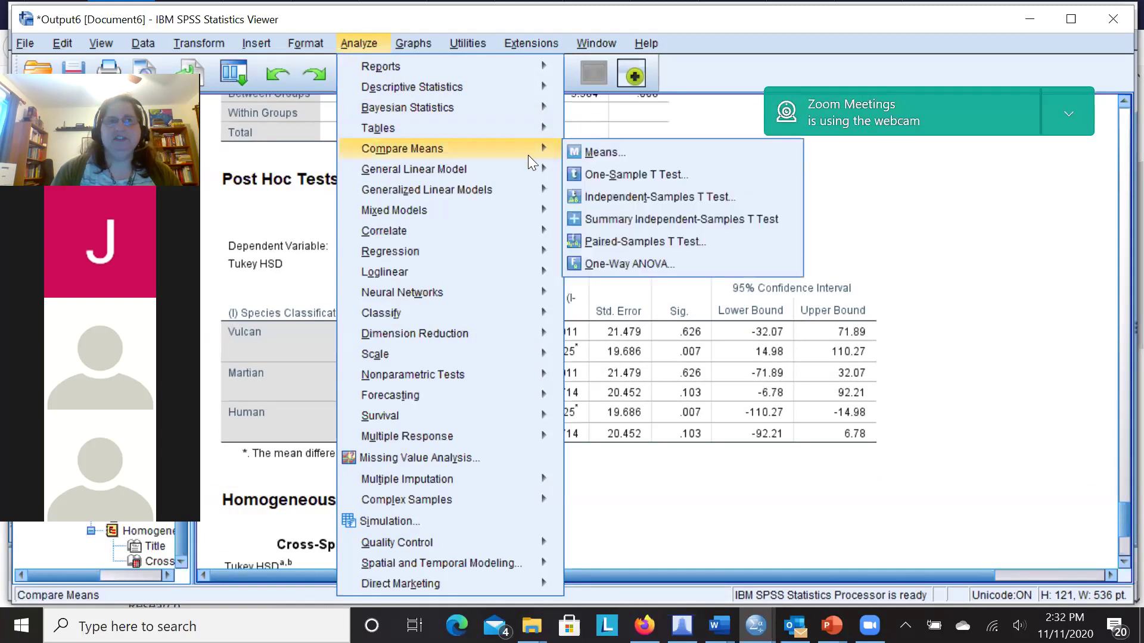
{"action": "left_click", "coordinate": [592, 262]}
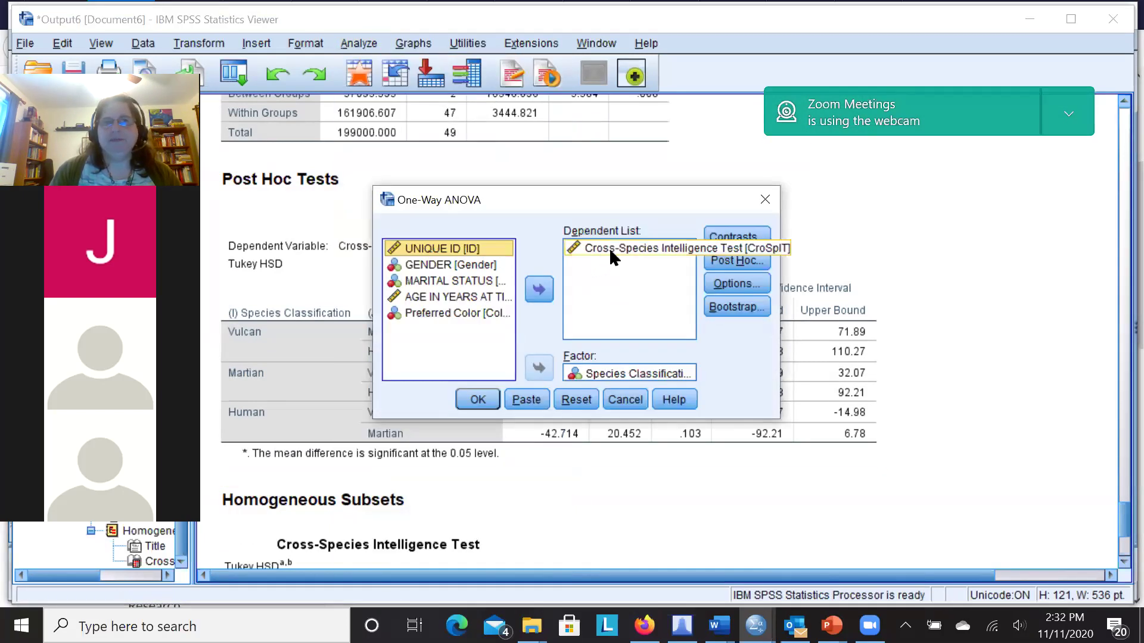
{"action": "left_click", "coordinate": [726, 290]}
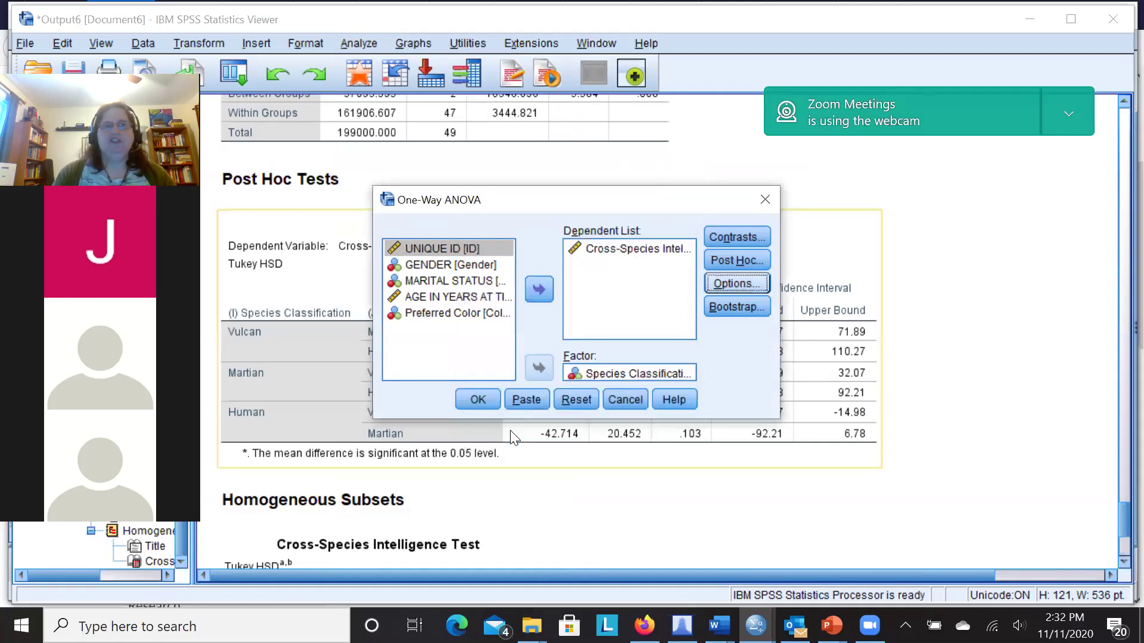
{"action": "left_click", "coordinate": [515, 429]}
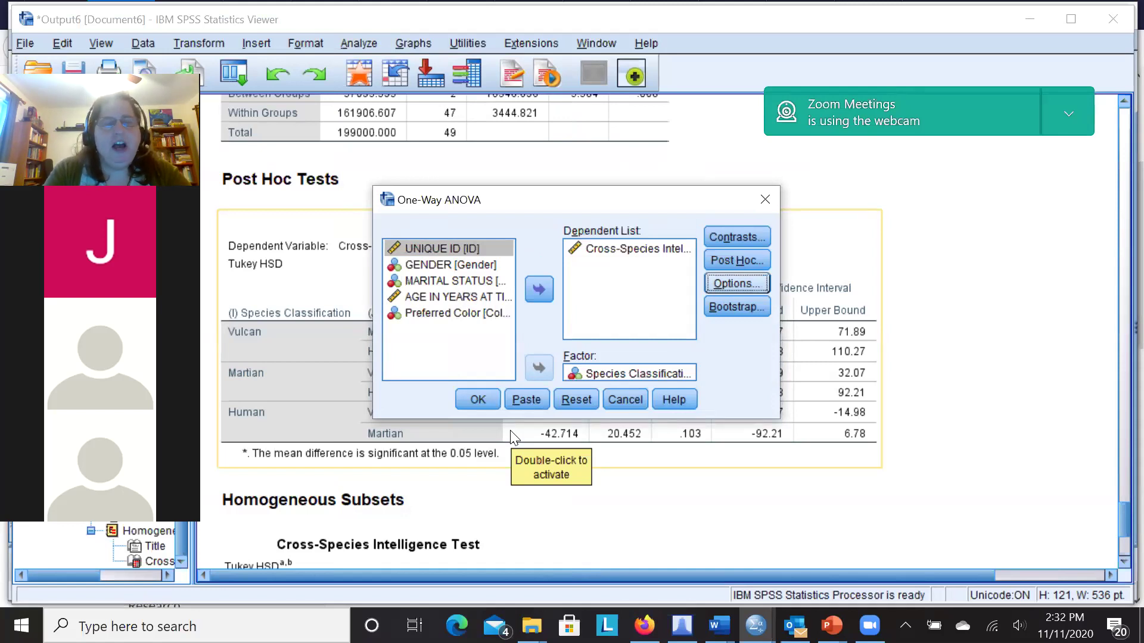
{"action": "left_click", "coordinate": [476, 401]}
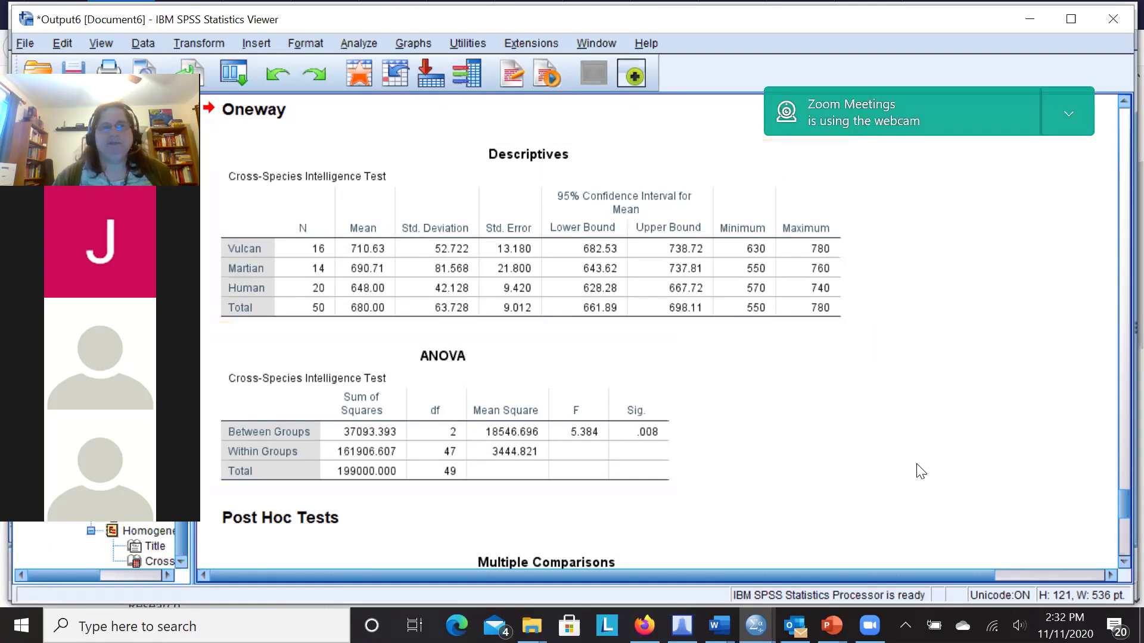
Review the Descriptives and ANOVA output tables, and switch to the SPSS Analysis Practice presentation in PowerPoint.
{"action": "mouse_move", "coordinate": [1116, 517]}
{"action": "left_mouse_down"}
{"action": "mouse_move", "coordinate": [1116, 547]}
{"action": "mouse_move", "coordinate": [1115, 498]}
{"action": "mouse_move", "coordinate": [1115, 516]}
{"action": "left_mouse_up"}
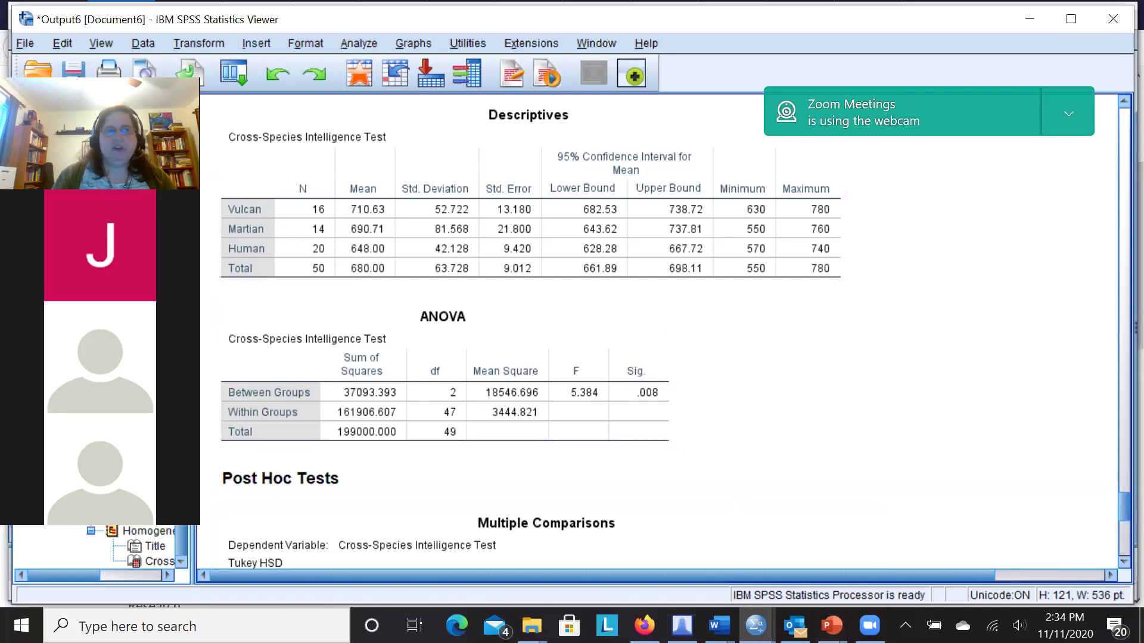
{"action": "key", "text": "alt+Tab"}
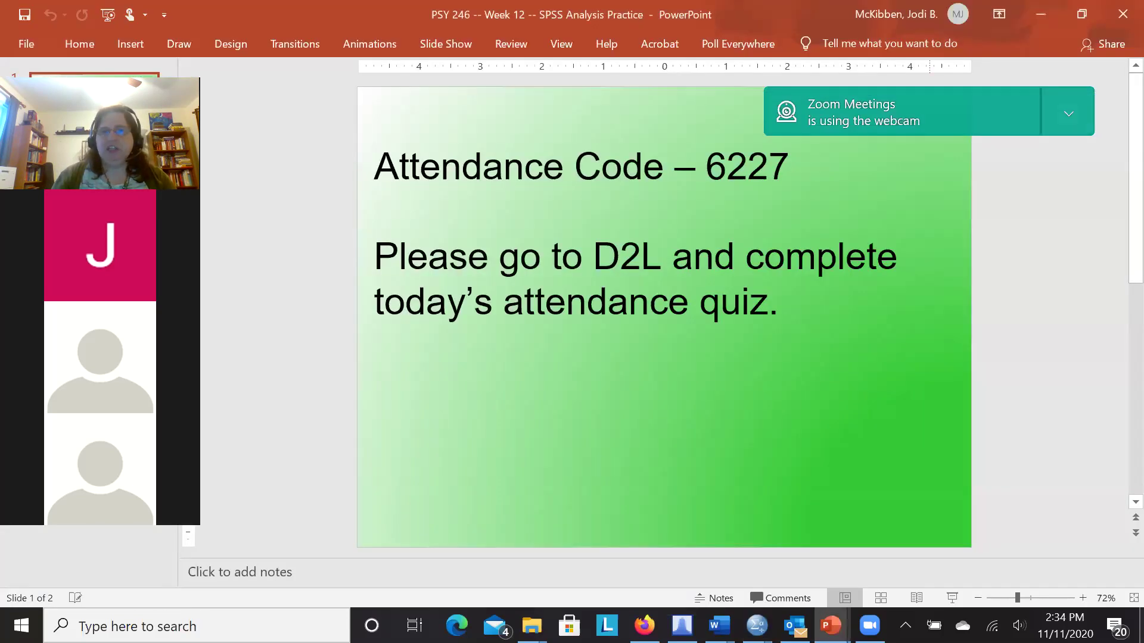